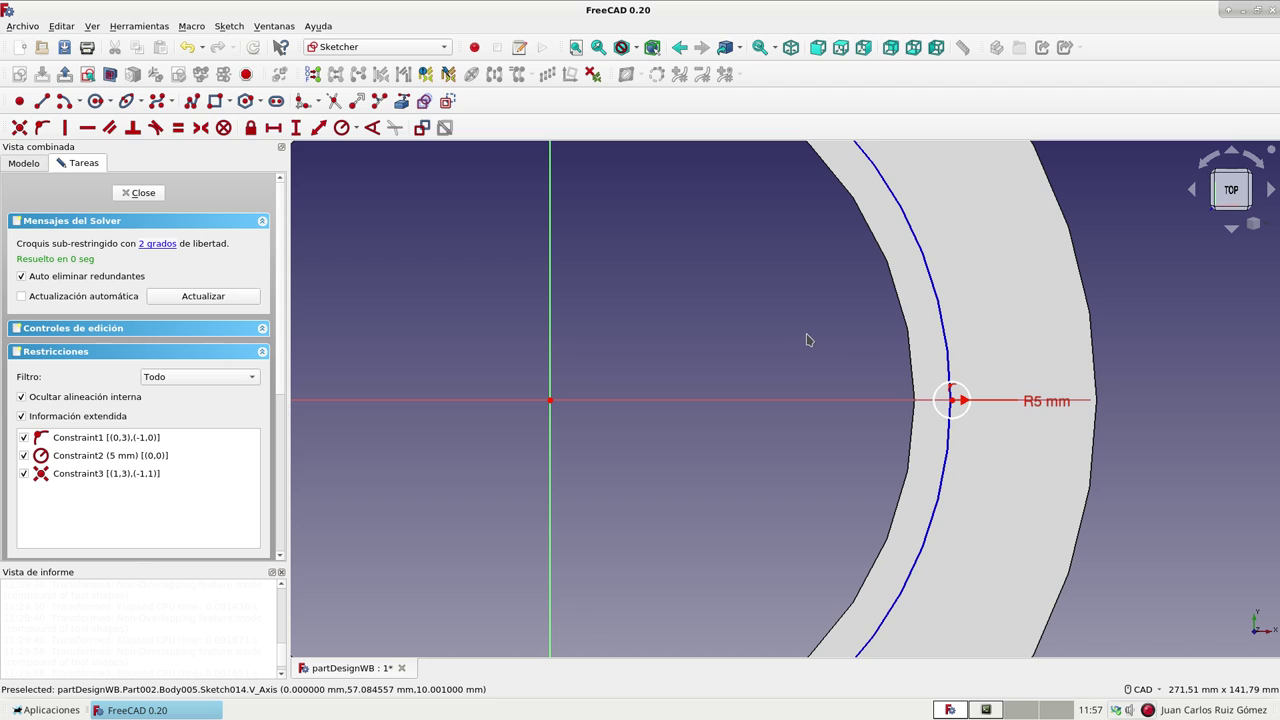
- Shrink the large sketch circle and move the R5 mm circle right onto the ring's band
{"action": "mouse_move", "coordinate": [924, 273]}
{"action": "left_mouse_down"}
{"action": "mouse_move", "coordinate": [938, 307]}
{"action": "mouse_move", "coordinate": [811, 320]}
{"action": "left_mouse_up"}
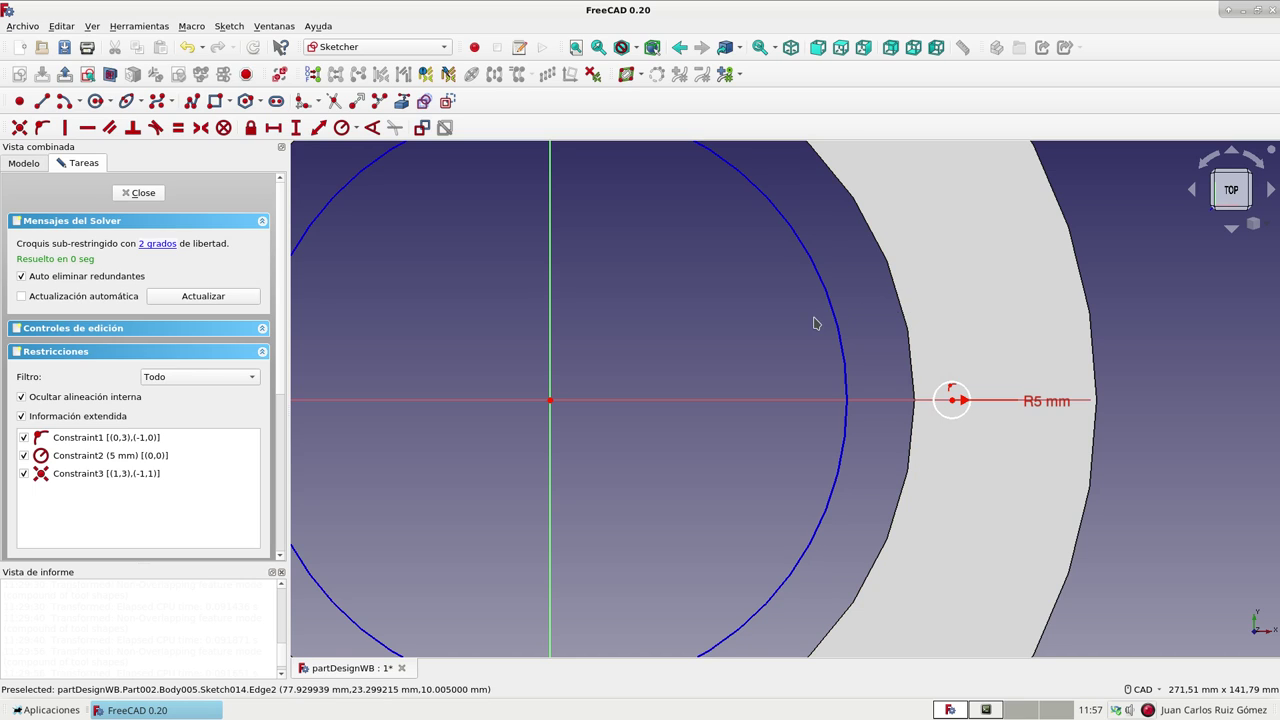
{"action": "scroll", "coordinate": [806, 323], "scroll_direction": "down", "scroll_amount": 2}
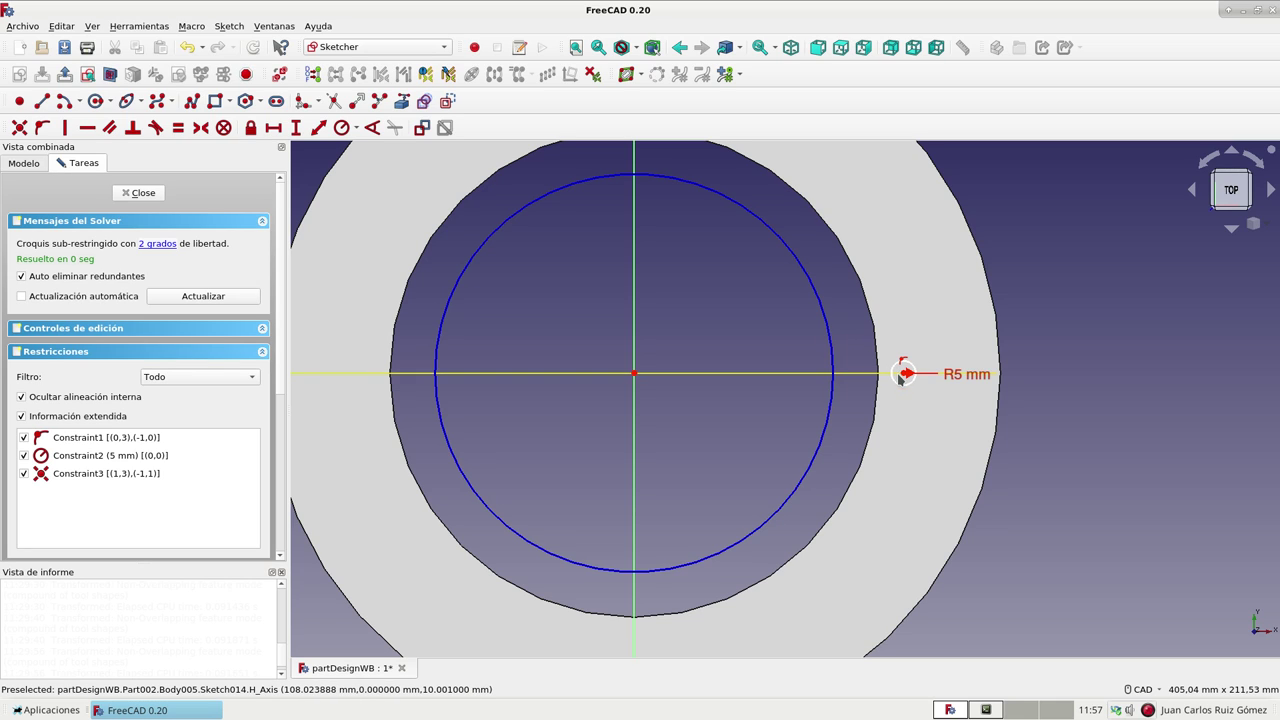
{"action": "left_click_drag", "start_coordinate": [903, 374], "coordinate": [912, 374]}
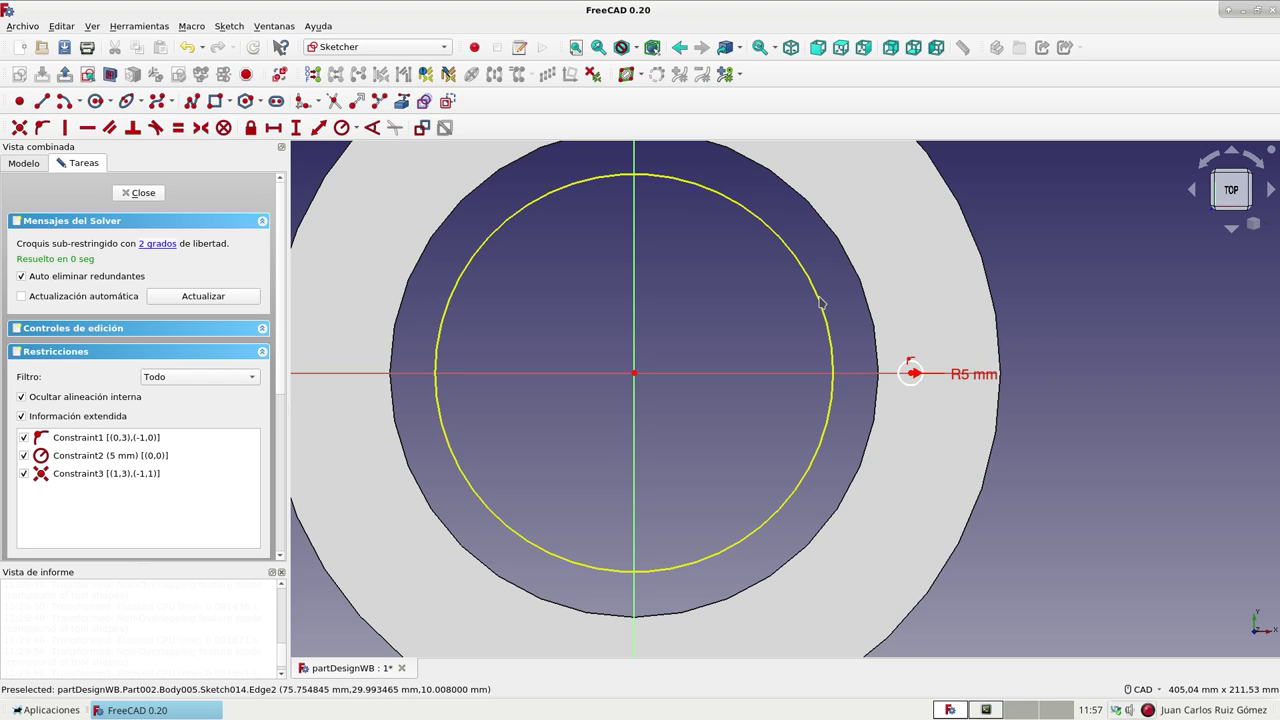
{"action": "left_click", "coordinate": [820, 302]}
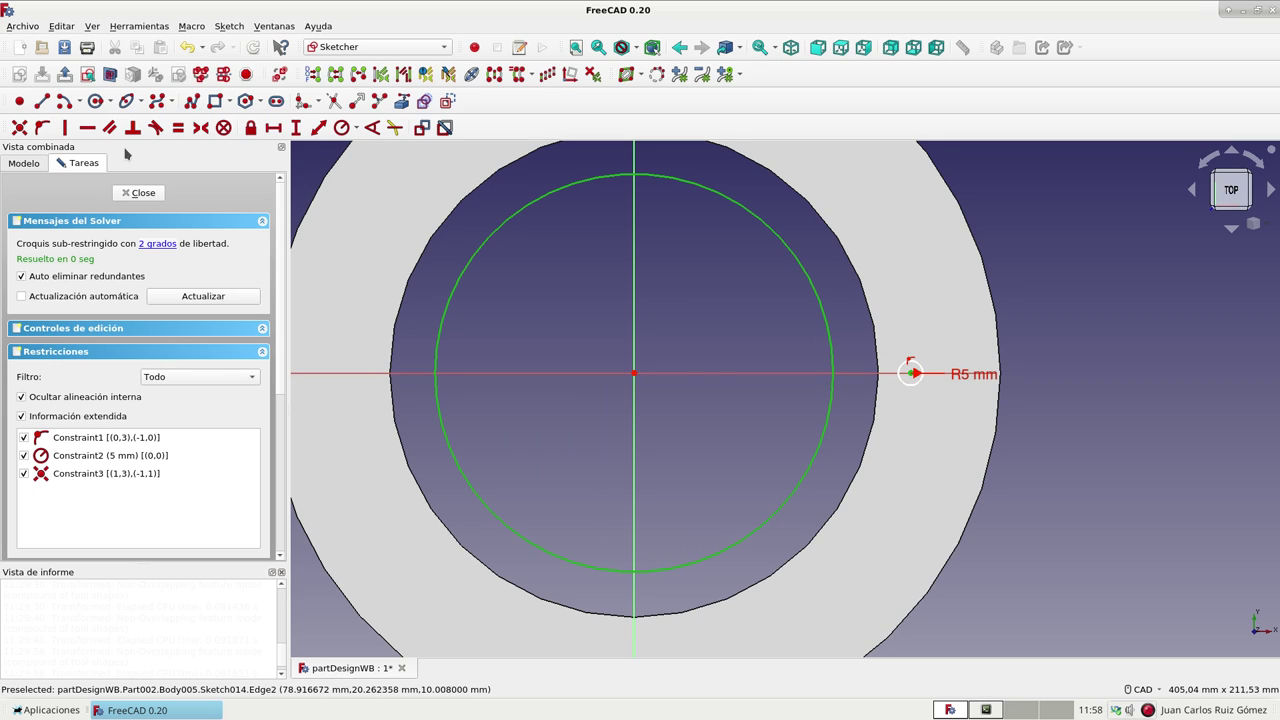
- Put the small circle's centre on the large circle and drag it out into the ring band
{"action": "left_click", "coordinate": [40, 128]}
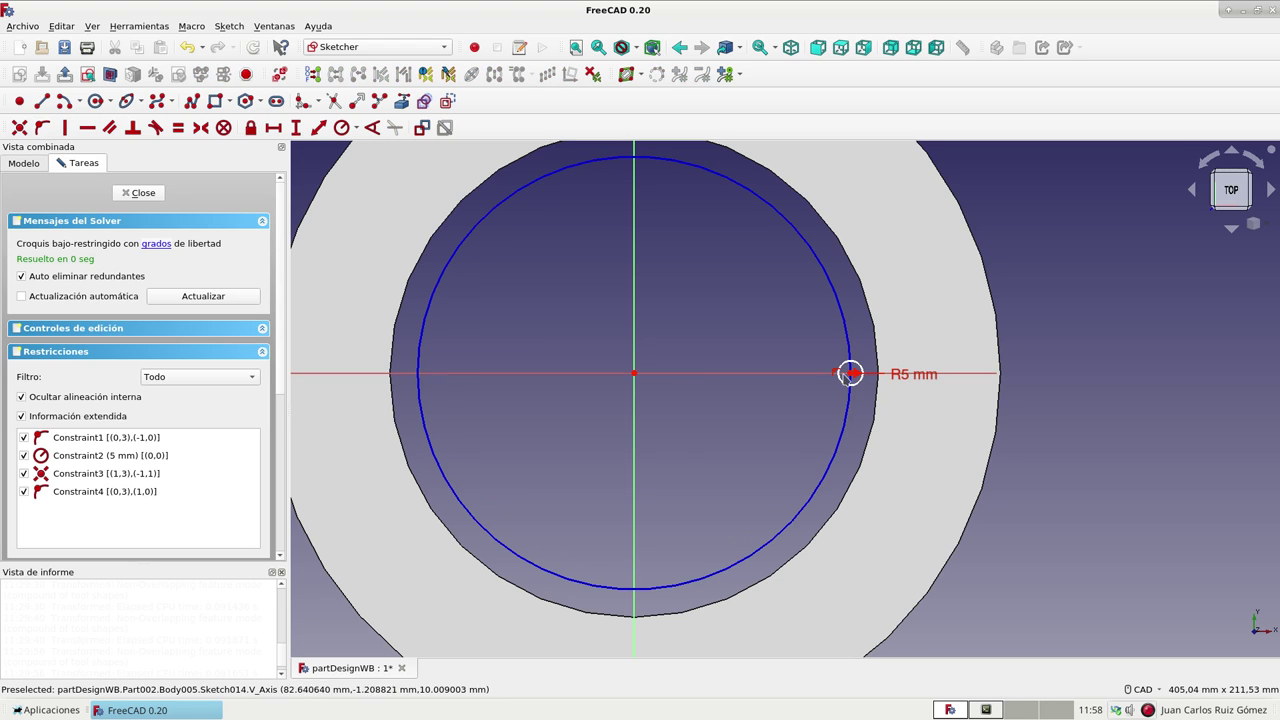
{"action": "left_click_drag", "start_coordinate": [849, 374], "coordinate": [843, 374]}
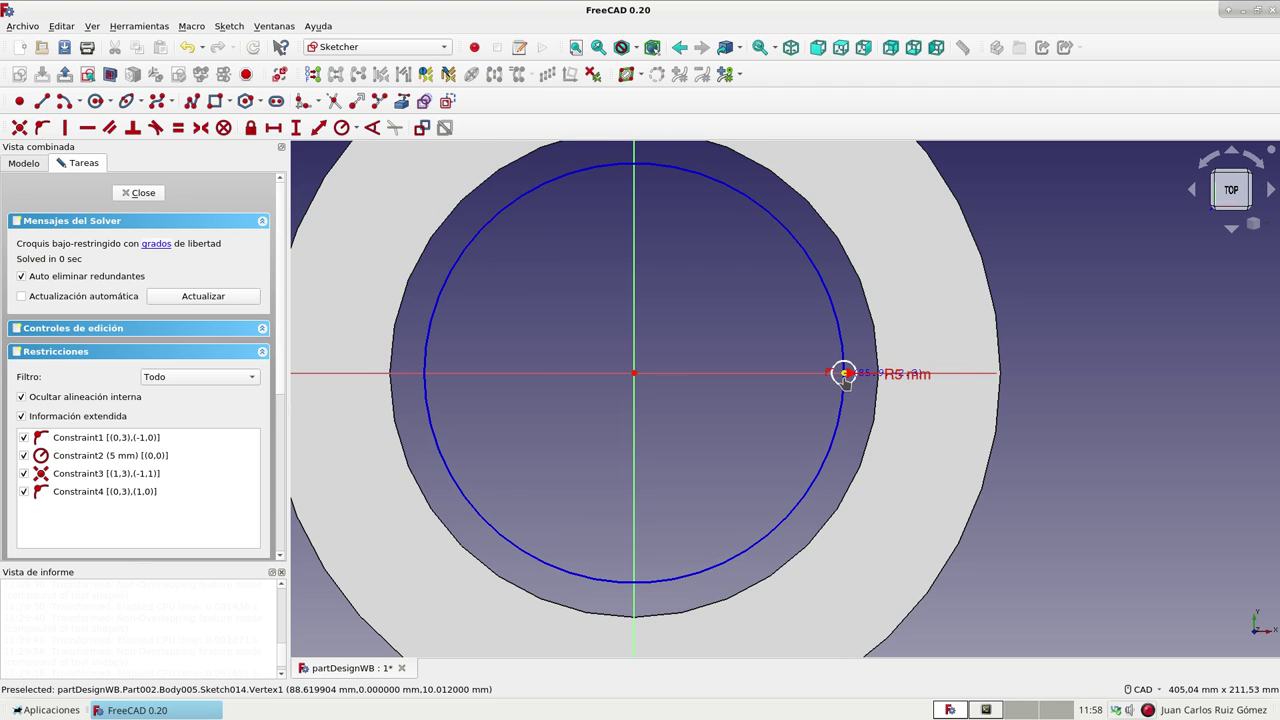
{"action": "left_click_drag", "start_coordinate": [845, 375], "coordinate": [907, 375]}
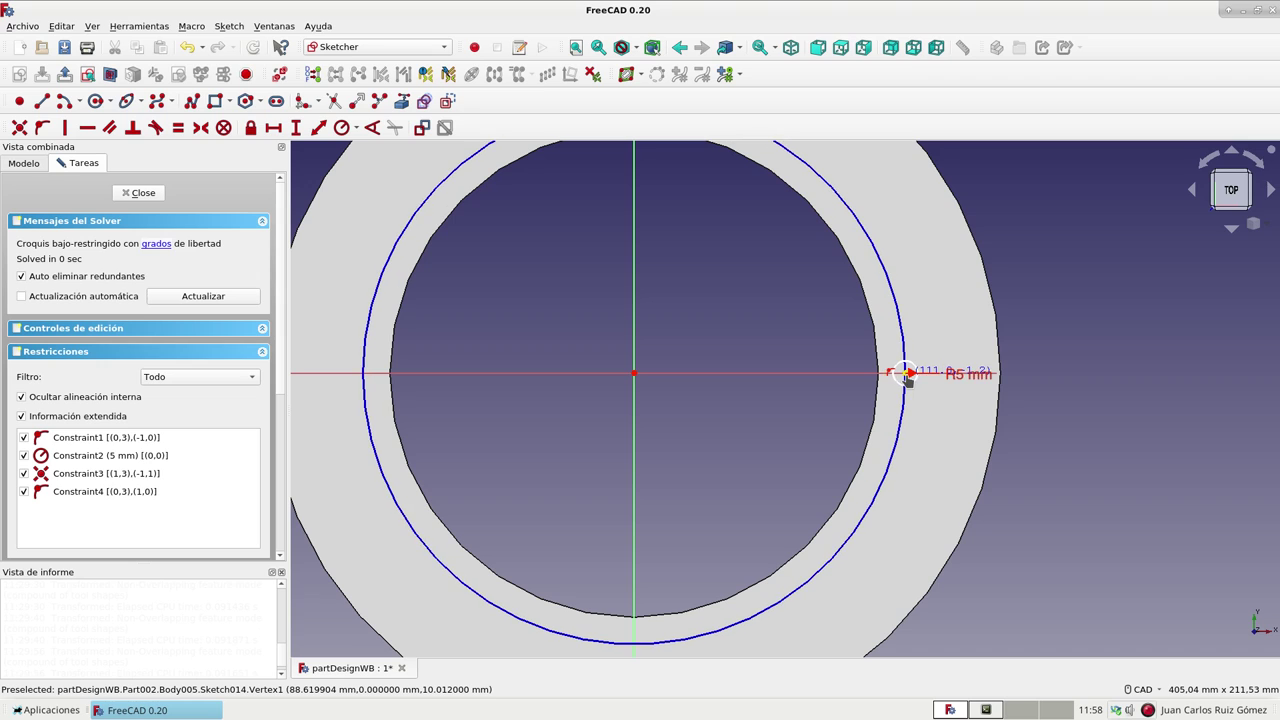
{"action": "left_click_drag", "start_coordinate": [907, 374], "coordinate": [907, 395]}
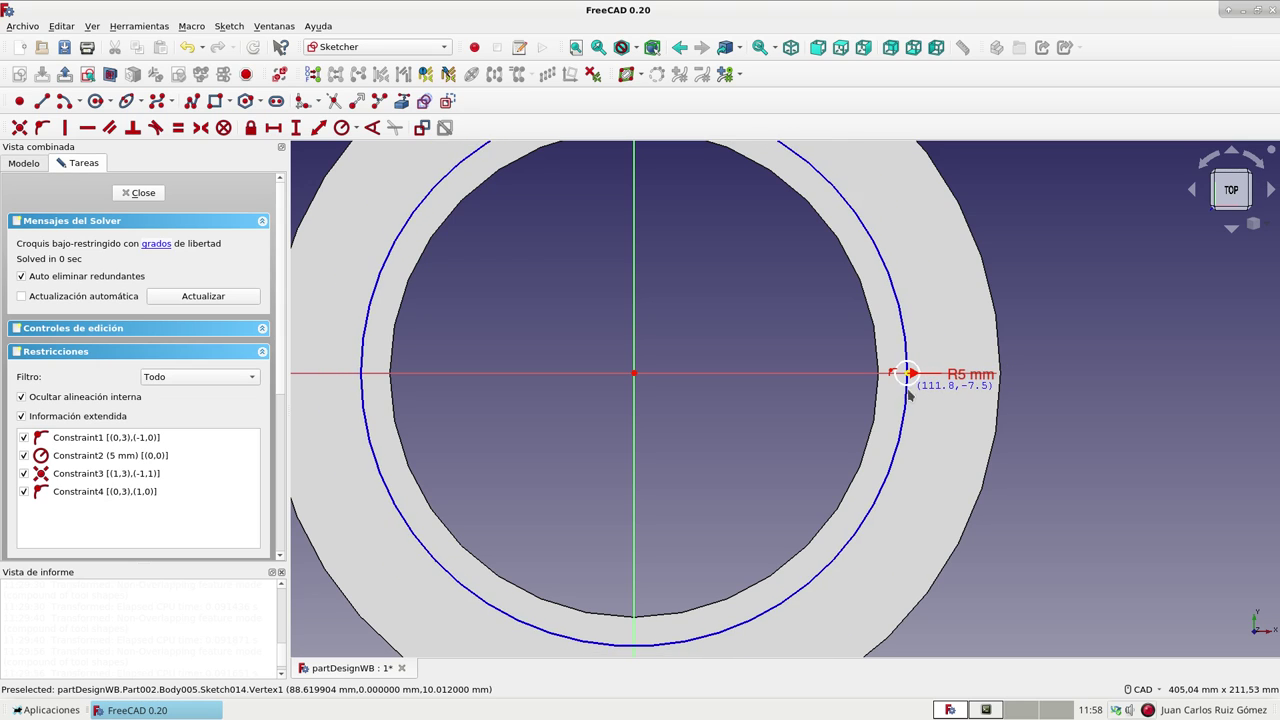
{"action": "left_click", "coordinate": [900, 321]}
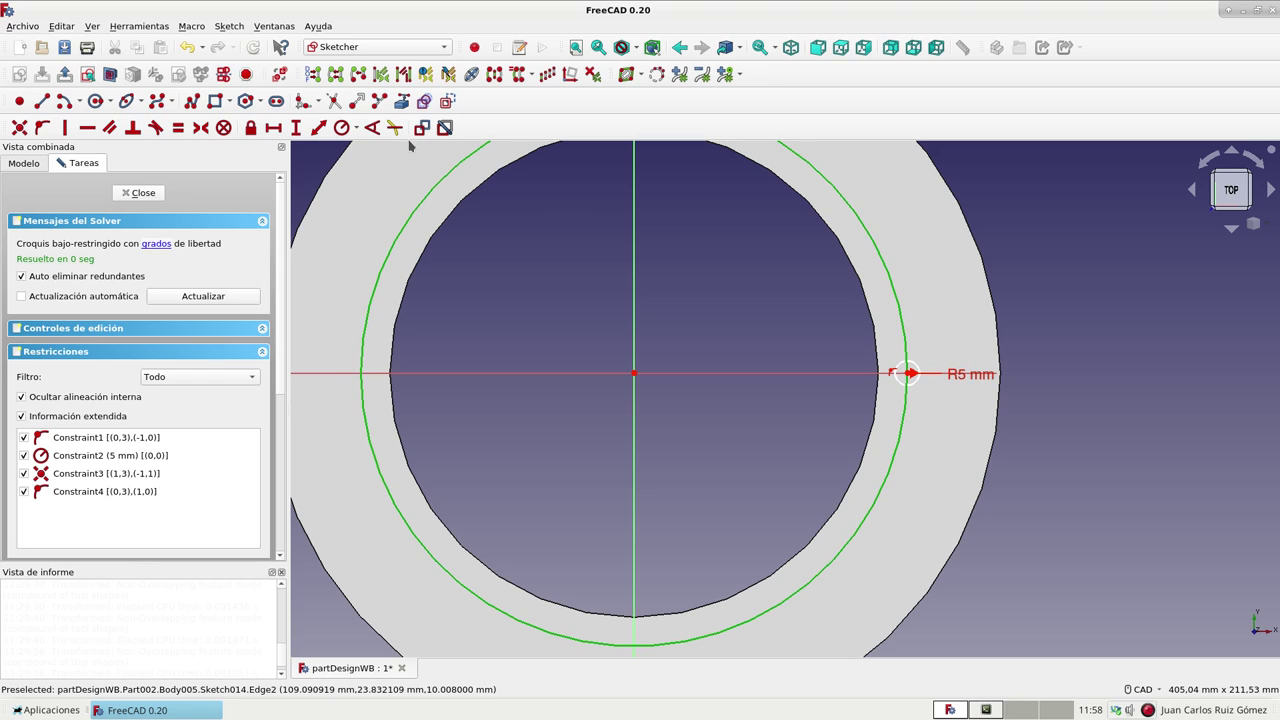
- Give the large circle a 110 mm radius constraint
{"action": "left_click", "coordinate": [344, 127]}
{"action": "type", "text": "1"}
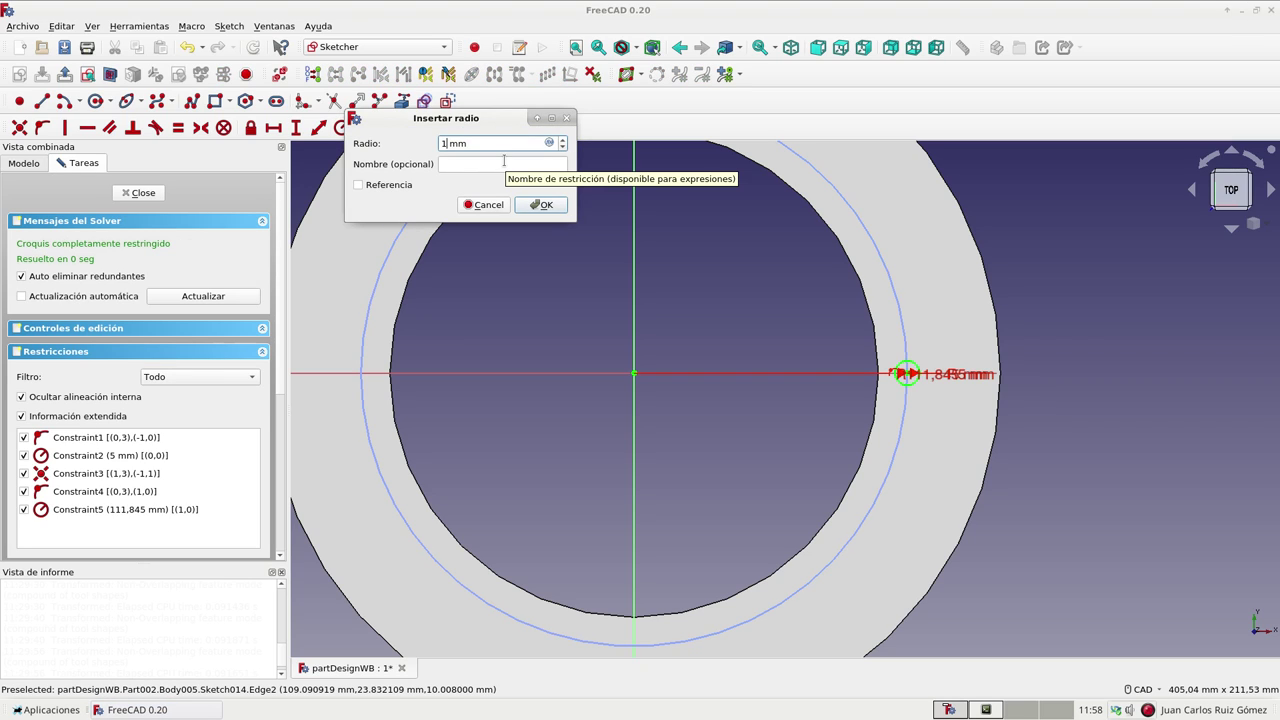
{"action": "type", "text": "00"}
{"action": "left_click", "coordinate": [541, 205]}
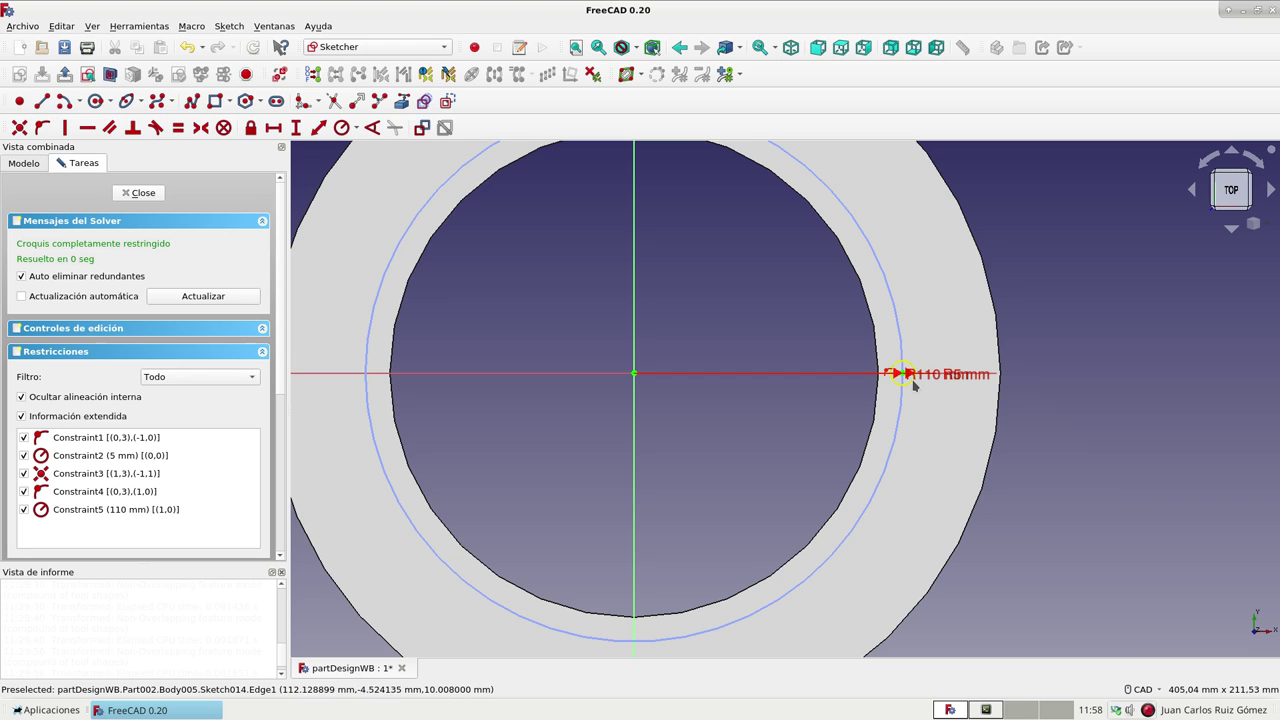
- Move the R5 and R110 dimension labels clear of the horizontal axis
{"action": "left_click", "coordinate": [910, 371]}
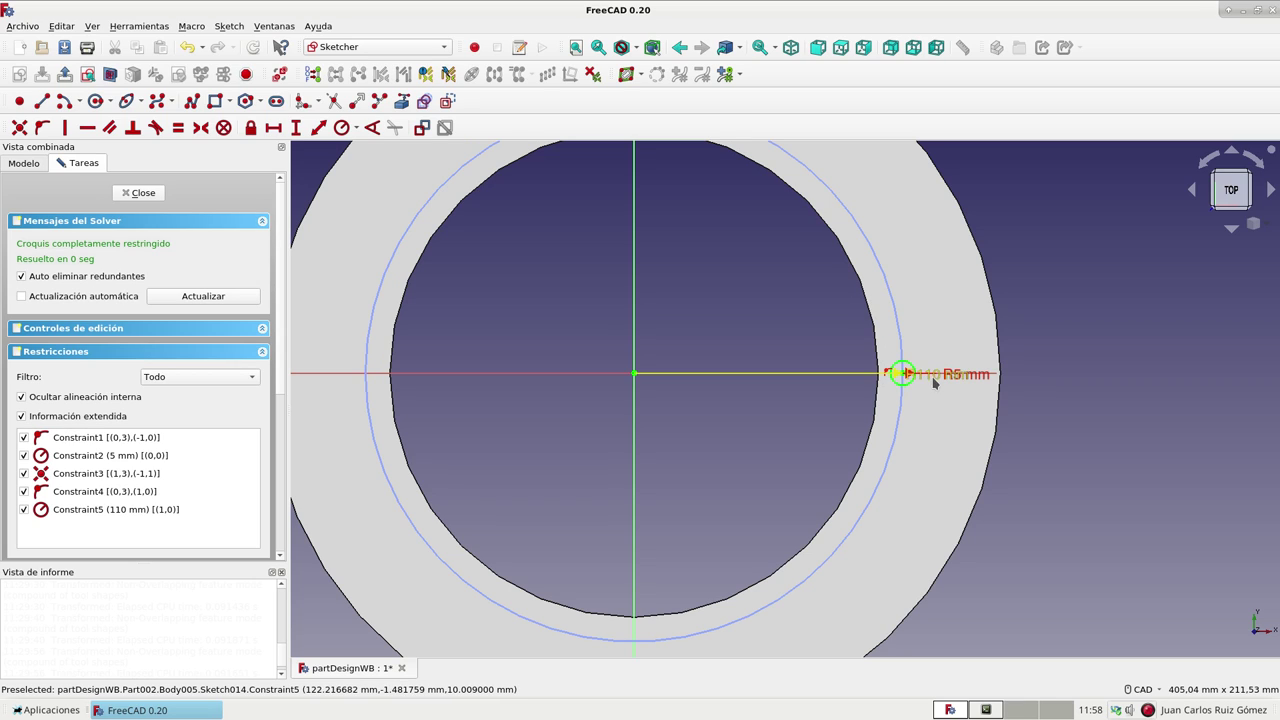
{"action": "mouse_move", "coordinate": [955, 375]}
{"action": "left_mouse_down"}
{"action": "mouse_move", "coordinate": [1010, 322]}
{"action": "mouse_move", "coordinate": [1058, 302]}
{"action": "left_mouse_up"}
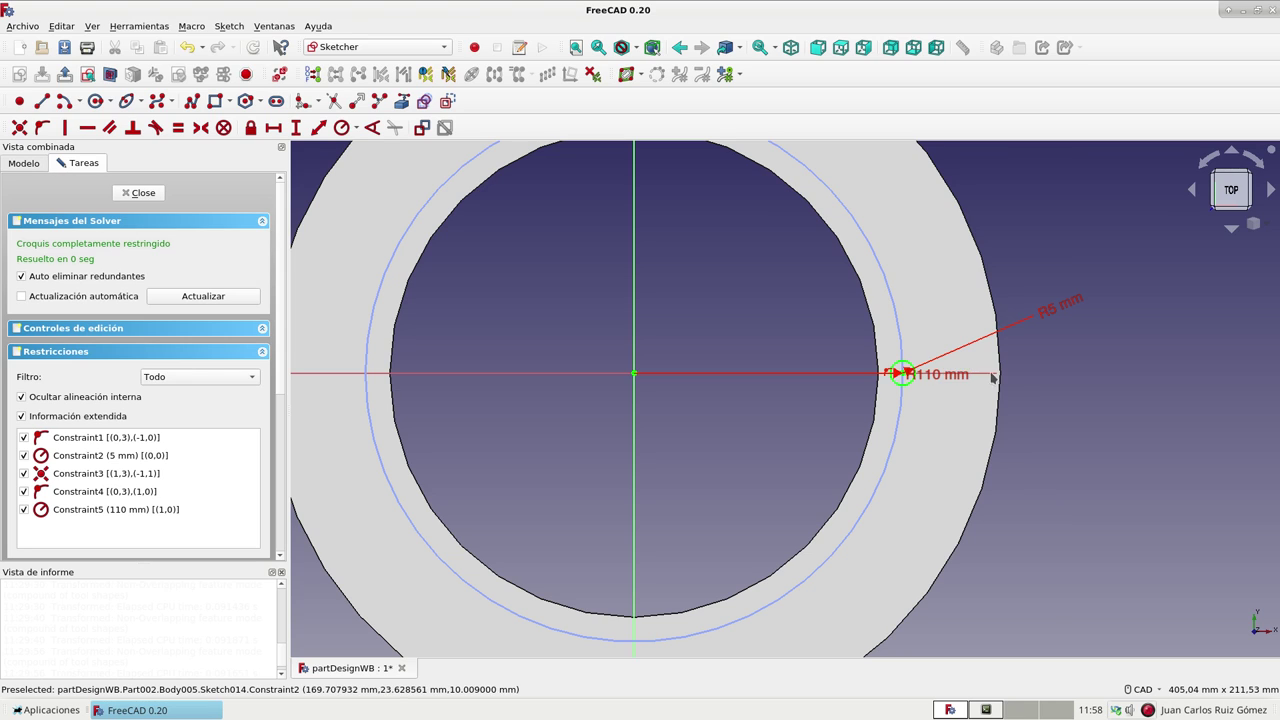
{"action": "mouse_move", "coordinate": [965, 374]}
{"action": "left_mouse_down"}
{"action": "mouse_move", "coordinate": [1040, 262]}
{"action": "mouse_move", "coordinate": [1105, 199]}
{"action": "left_mouse_up"}
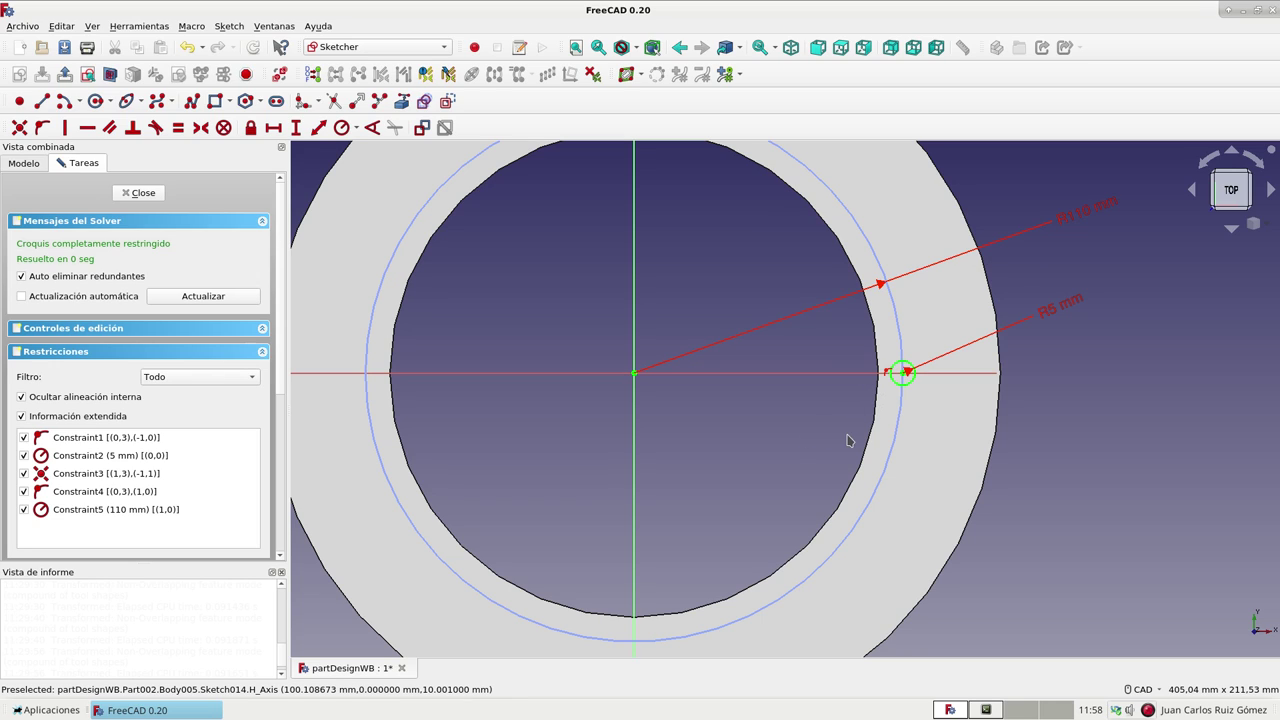
{"action": "left_click", "coordinate": [912, 371]}
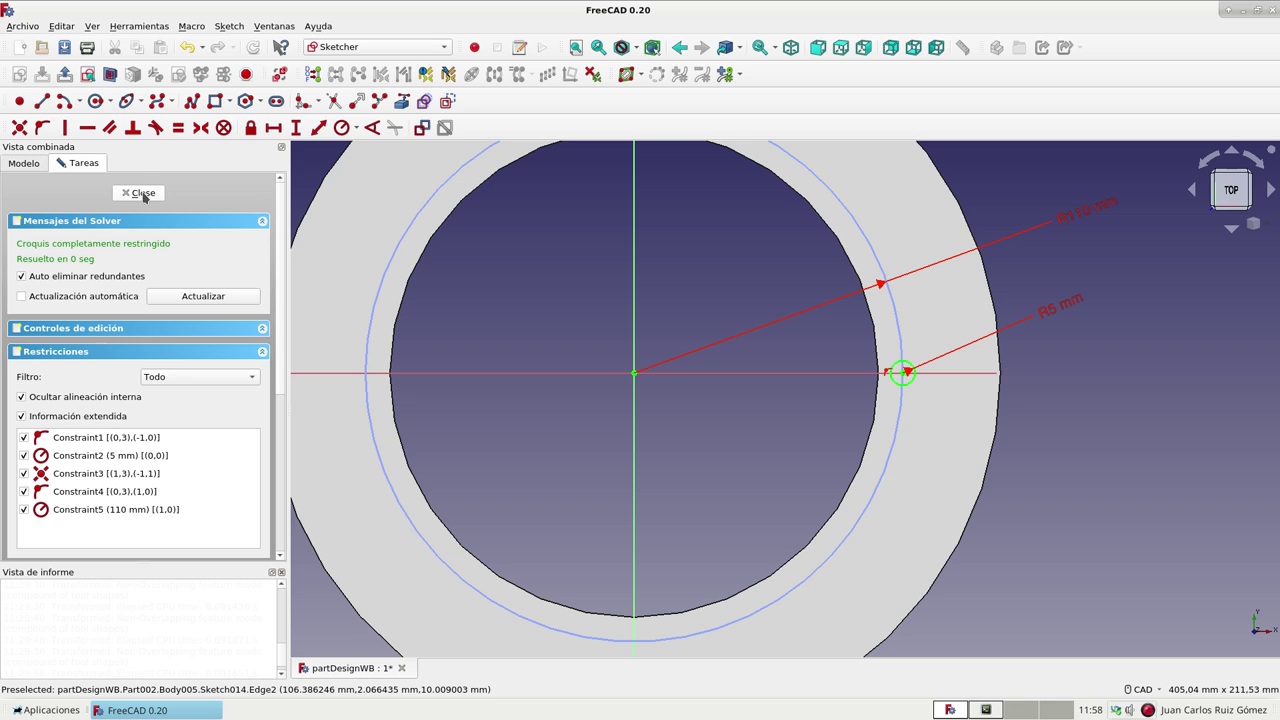
- Close the sketch and pocket the small circle 'Through all' (A través de todos) the ring
{"action": "left_click", "coordinate": [143, 194]}
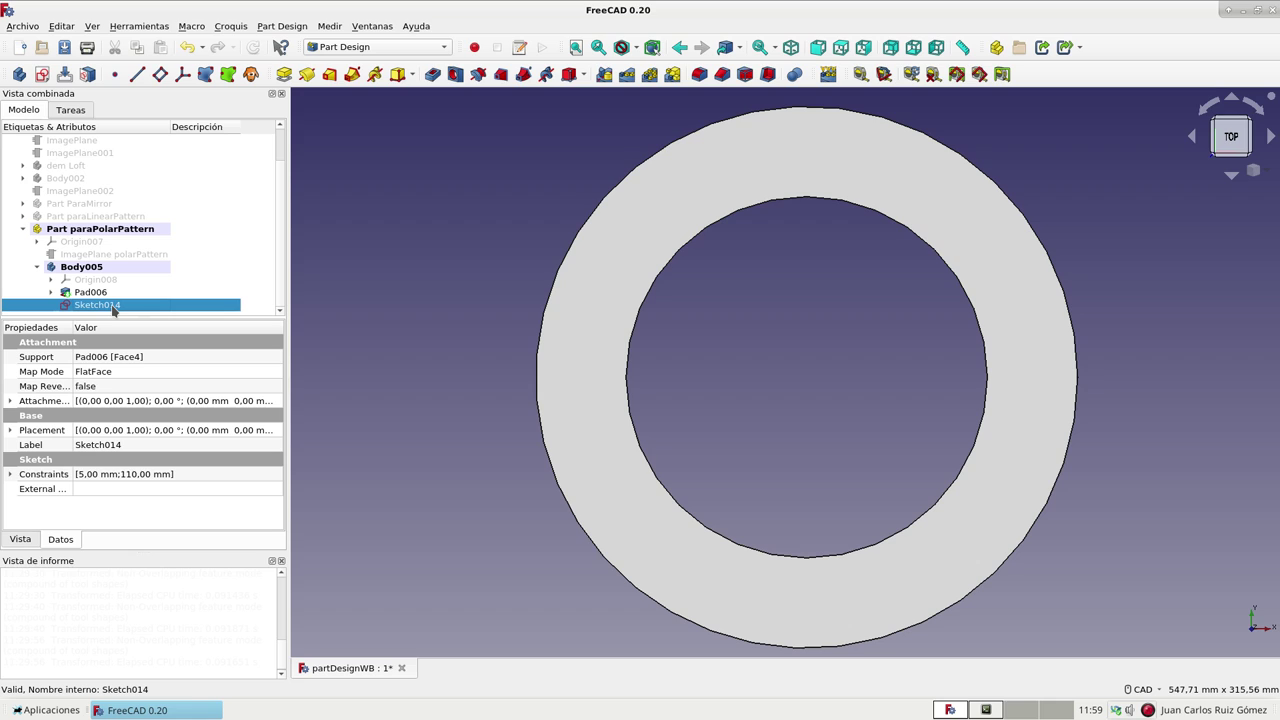
{"action": "left_click", "coordinate": [432, 75]}
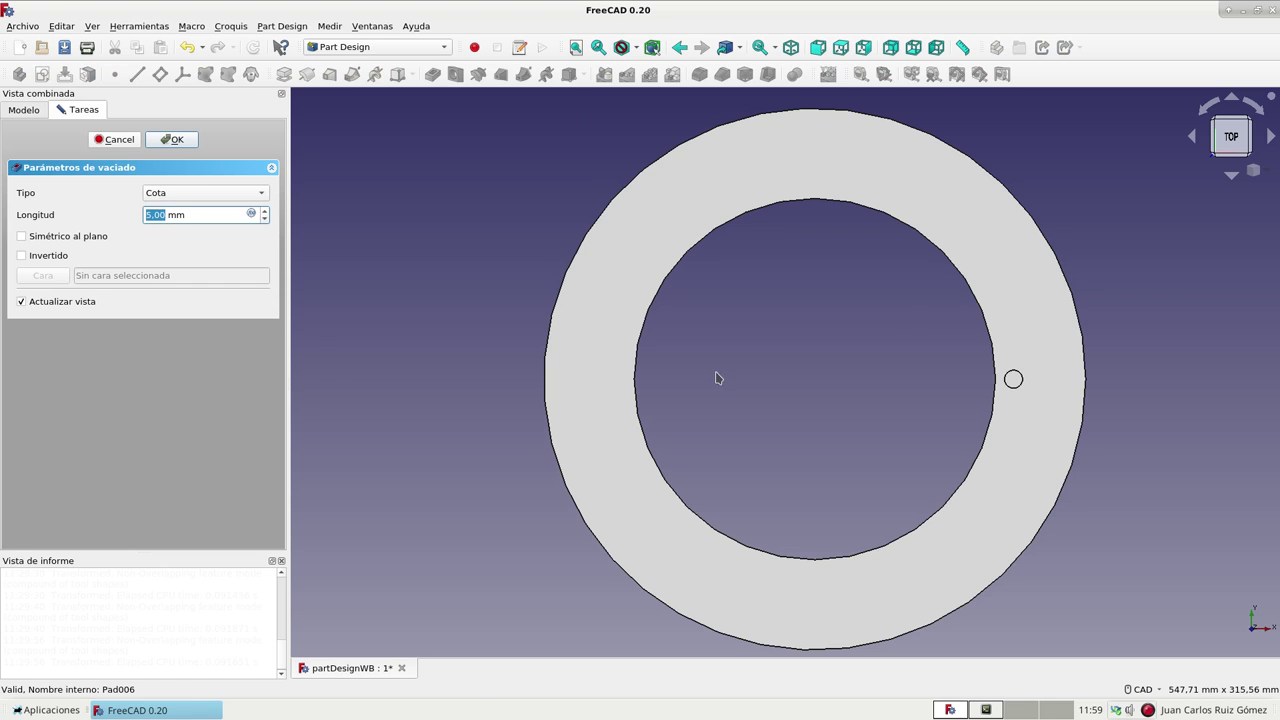
{"action": "middle_click_drag", "start_coordinate": [860, 443], "coordinate": [823, 349]}
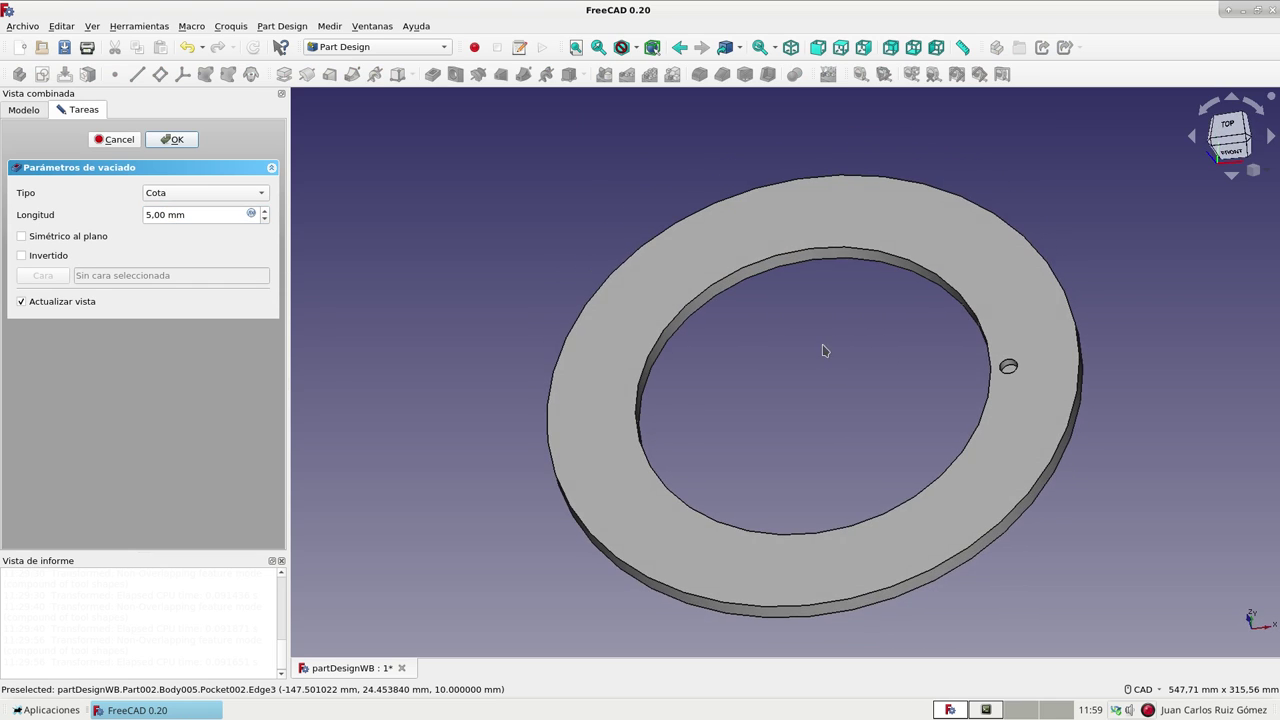
{"action": "left_click", "coordinate": [254, 217]}
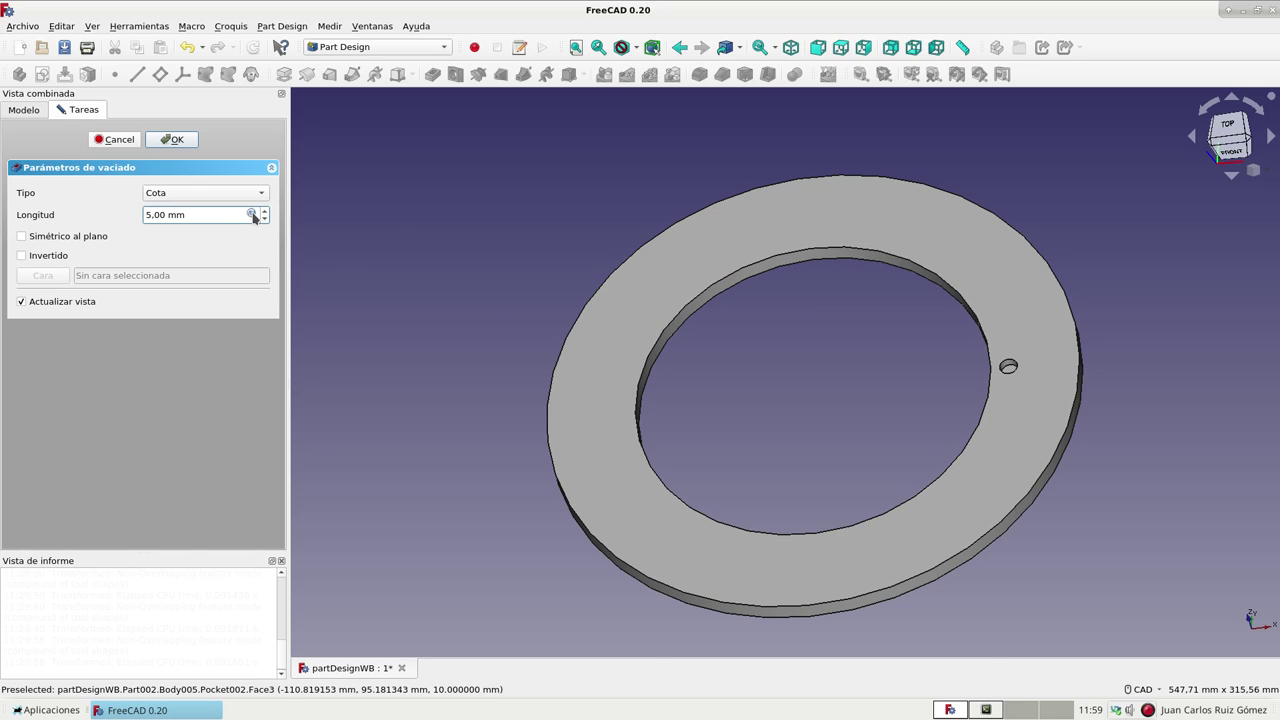
{"action": "left_click", "coordinate": [205, 194]}
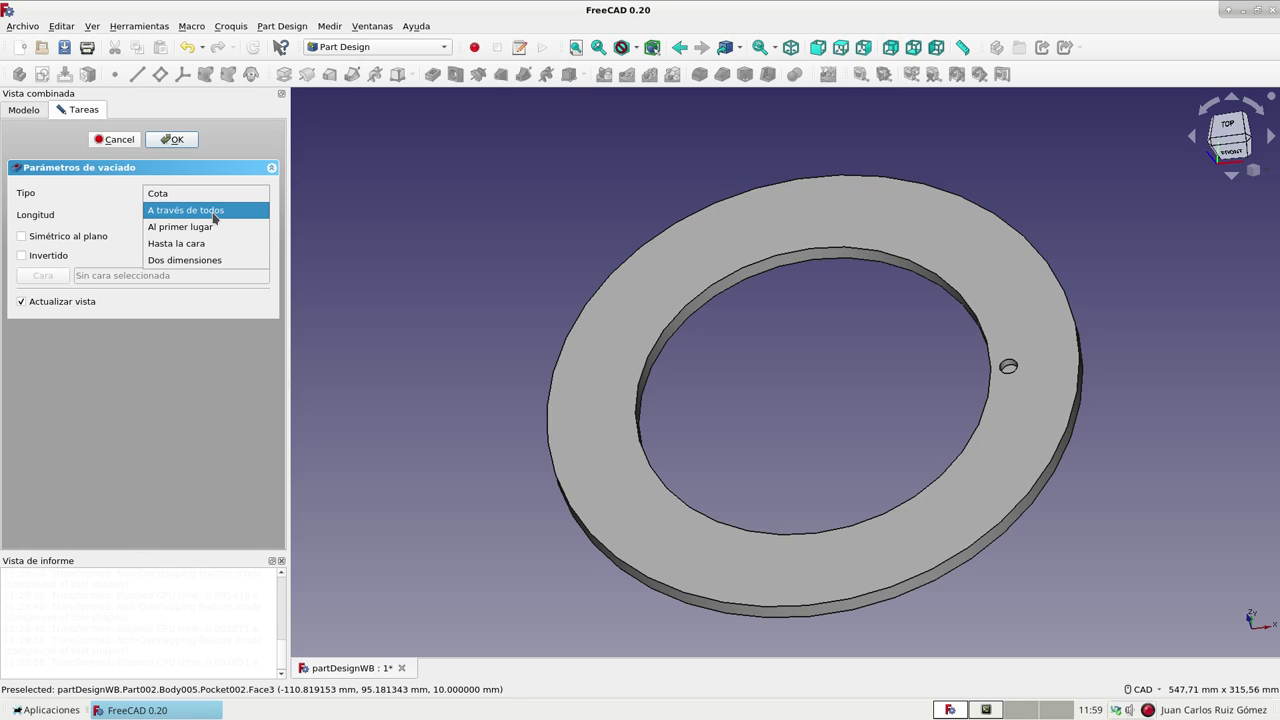
{"action": "left_click", "coordinate": [213, 218]}
{"action": "key", "text": "2"}
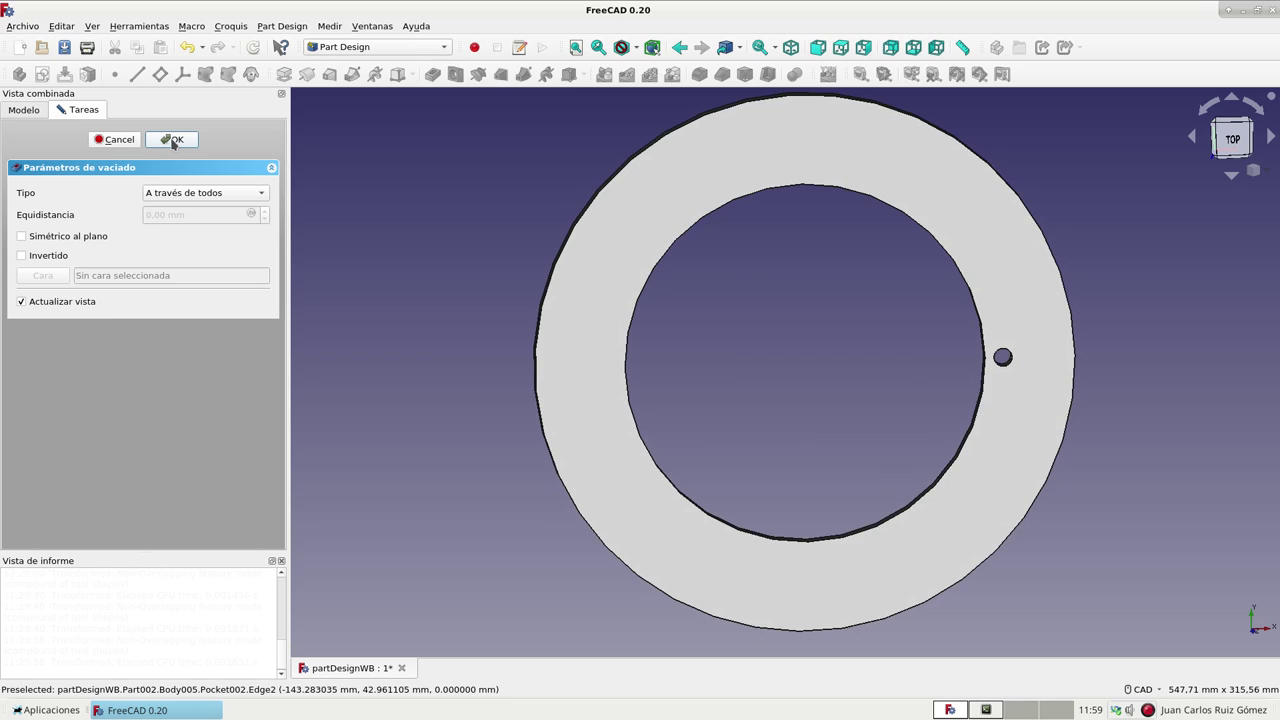
{"action": "left_click", "coordinate": [173, 141]}
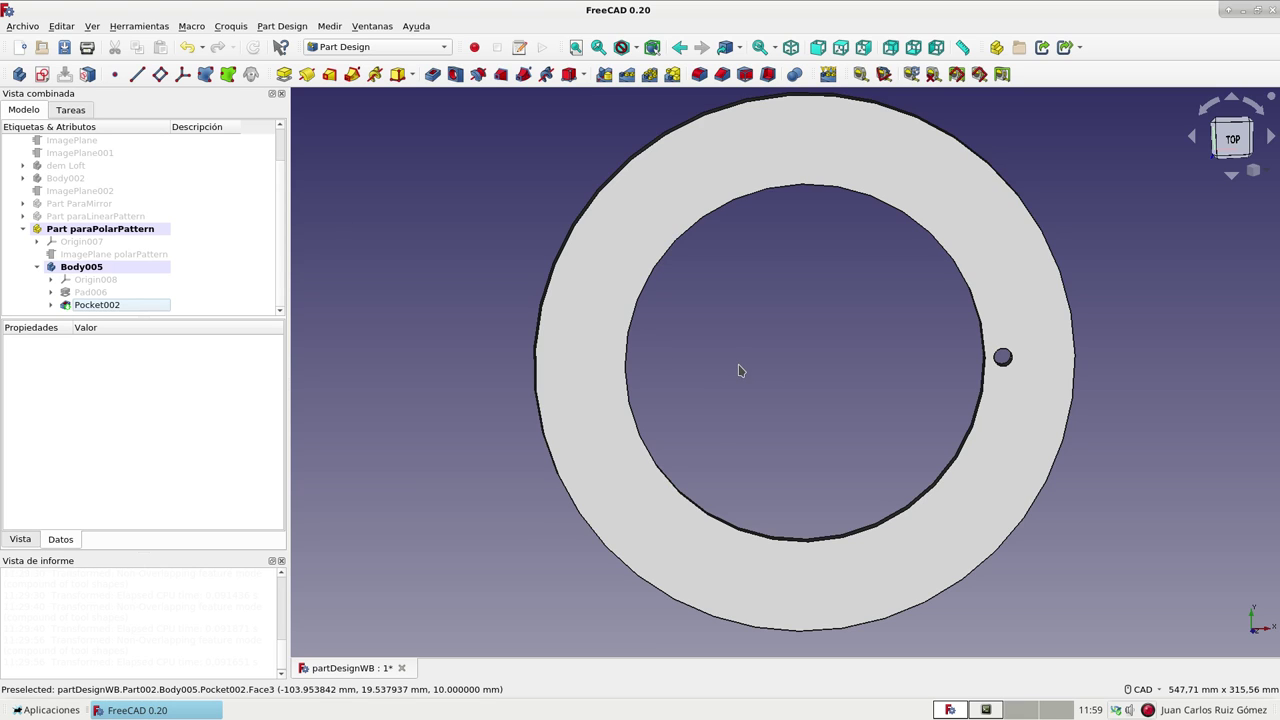
- Switch to Top view and select Pocket002 under Body005 in the model tree
{"action": "left_click", "coordinate": [840, 47]}
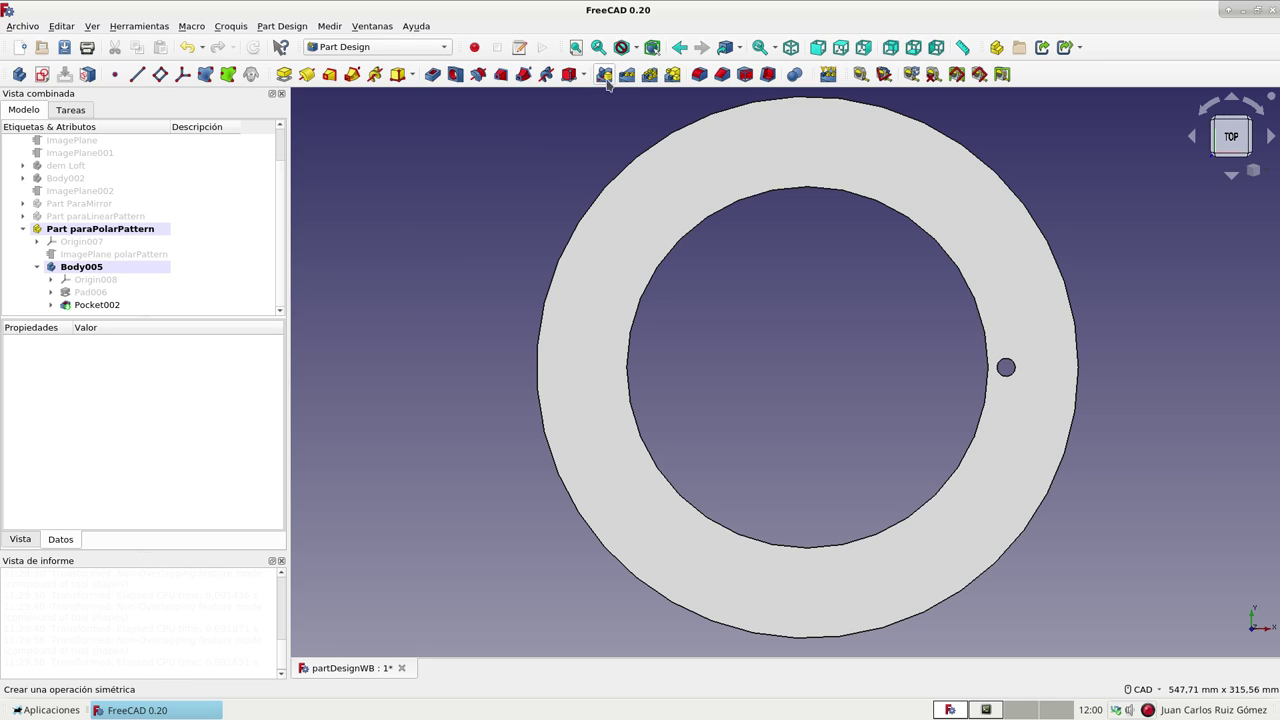
{"action": "left_click", "coordinate": [97, 305]}
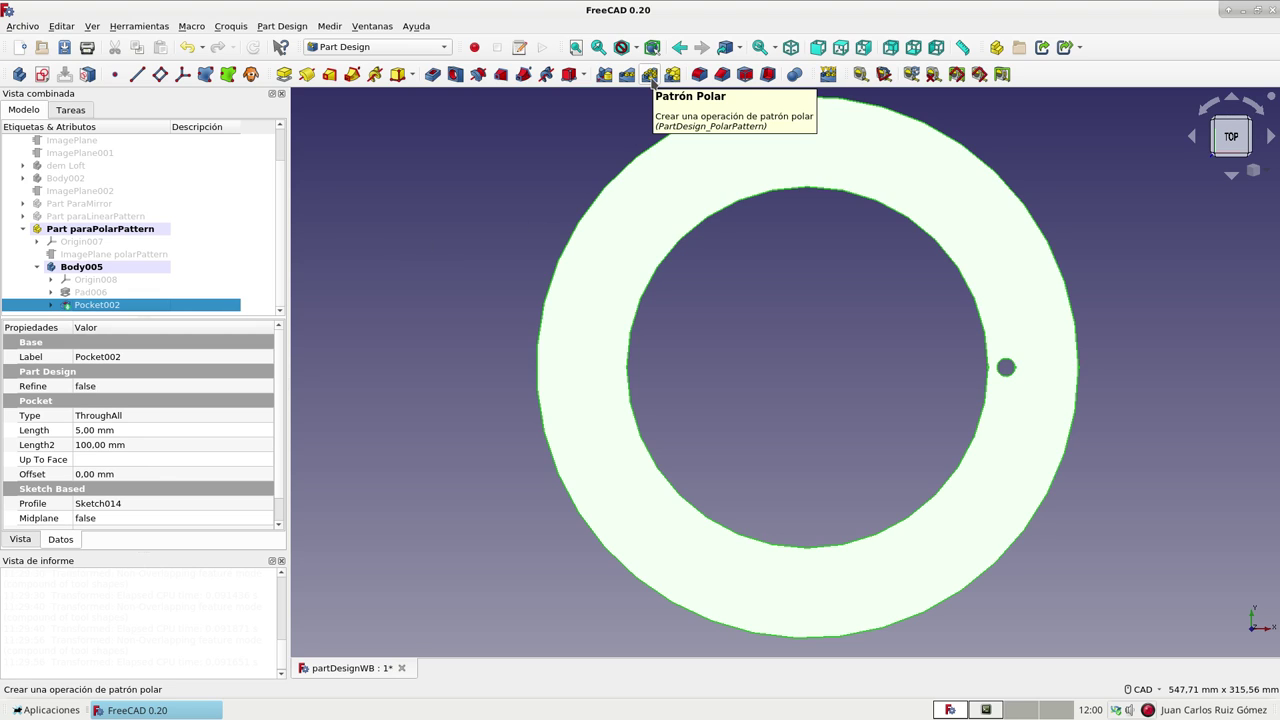
- Create a polar pattern of Pocket002 about the sketch normal axis, viewed from the top and fitted
{"action": "left_click", "coordinate": [650, 77]}
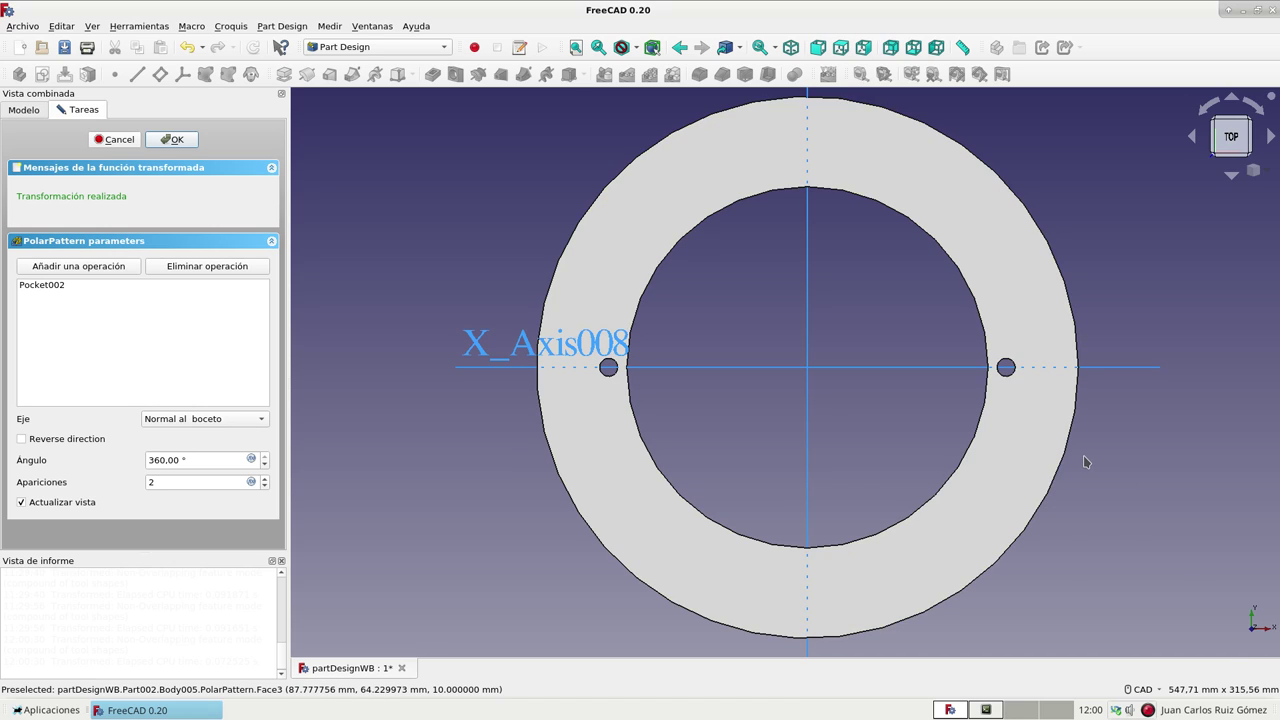
{"action": "middle_click_drag", "start_coordinate": [1108, 476], "coordinate": [1082, 452]}
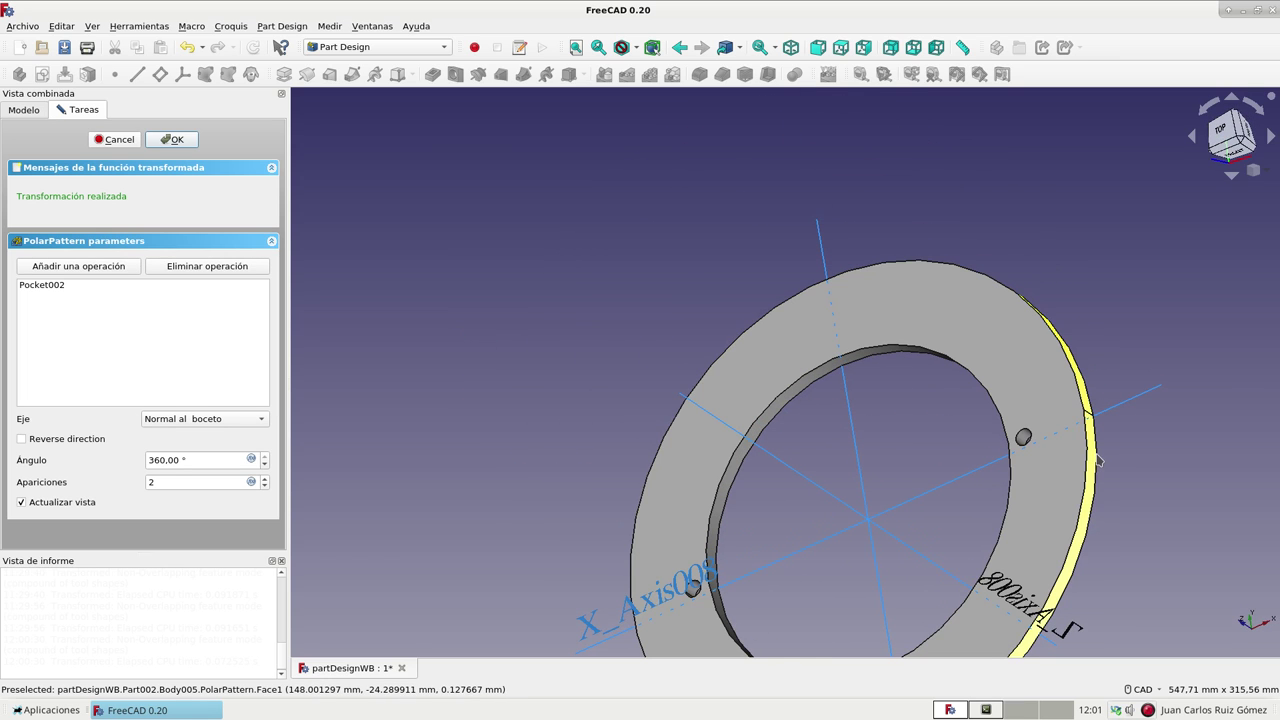
{"action": "left_click", "coordinate": [840, 47]}
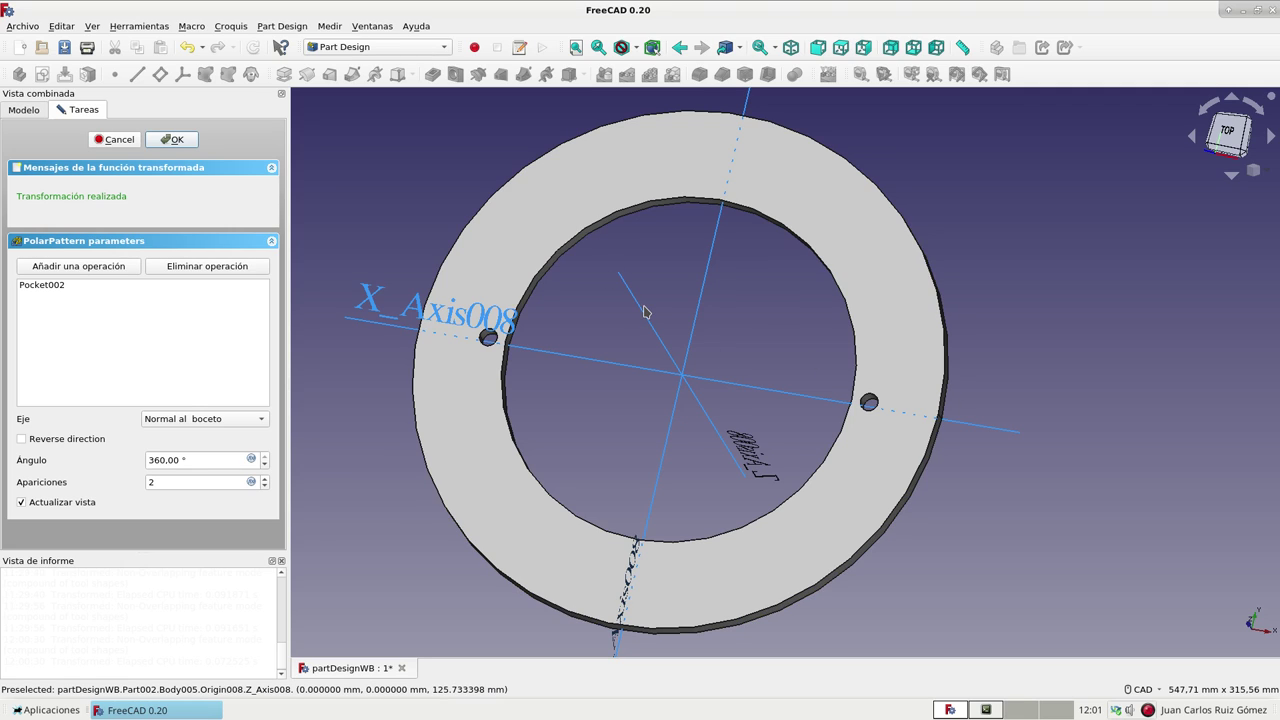
{"action": "left_click", "coordinate": [200, 420]}
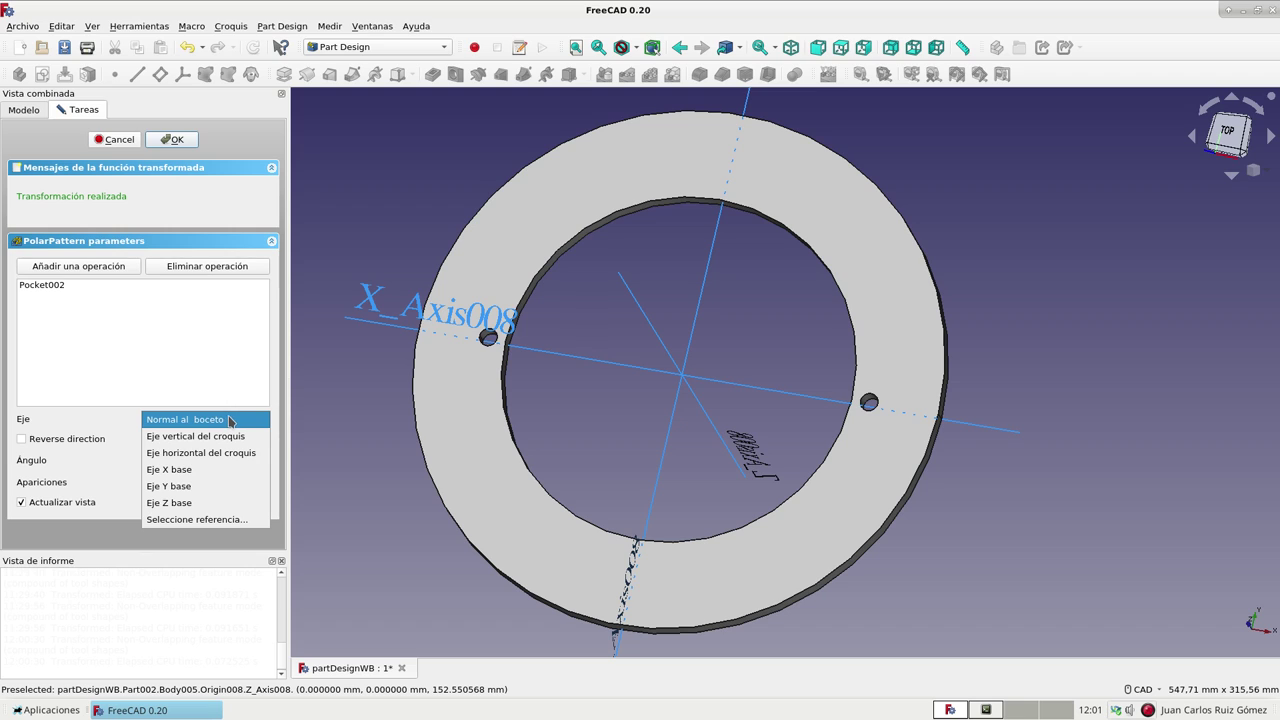
{"action": "left_click", "coordinate": [367, 423]}
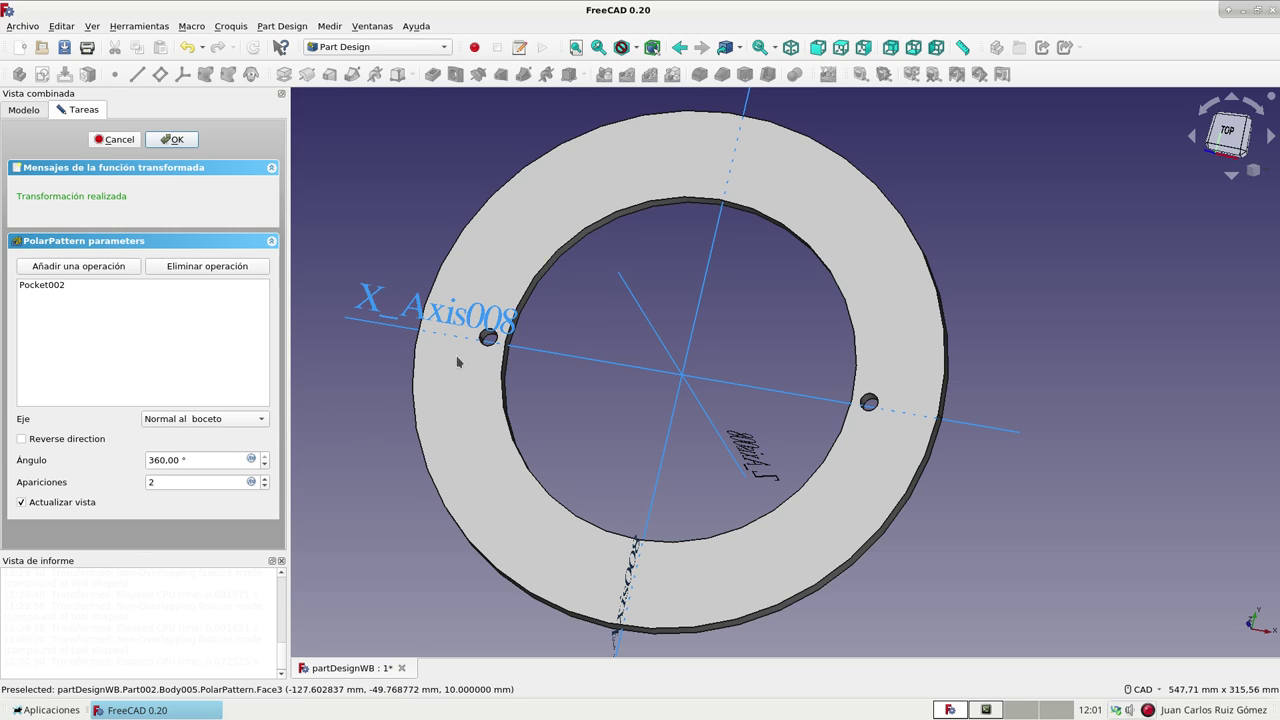
{"action": "left_click", "coordinate": [845, 49]}
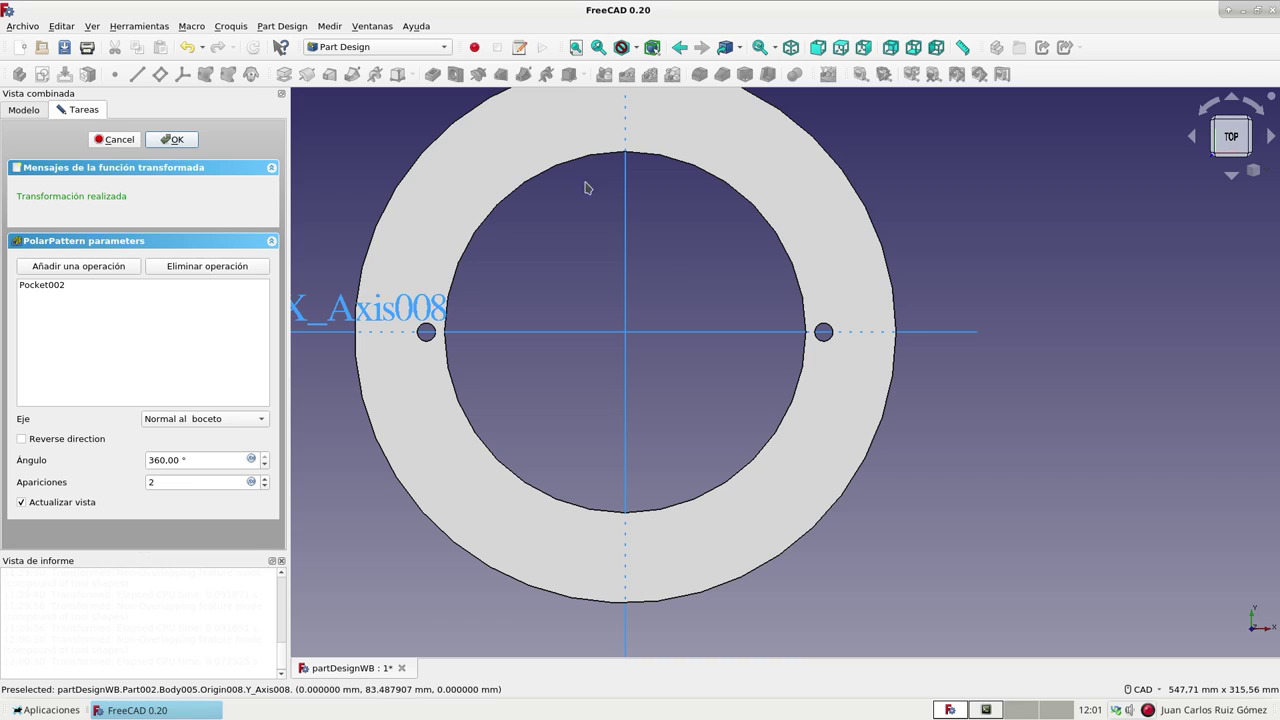
{"action": "left_click", "coordinate": [576, 47]}
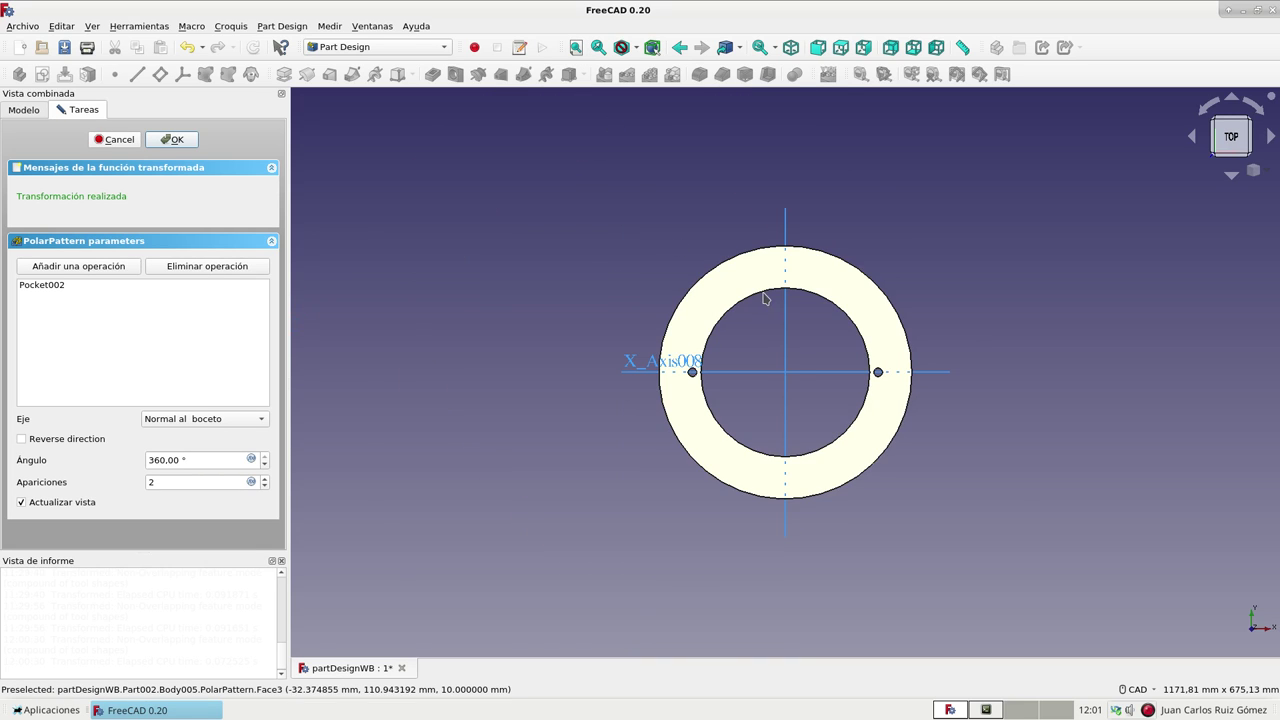
{"action": "scroll", "coordinate": [793, 378], "scroll_direction": "up", "scroll_amount": 4}
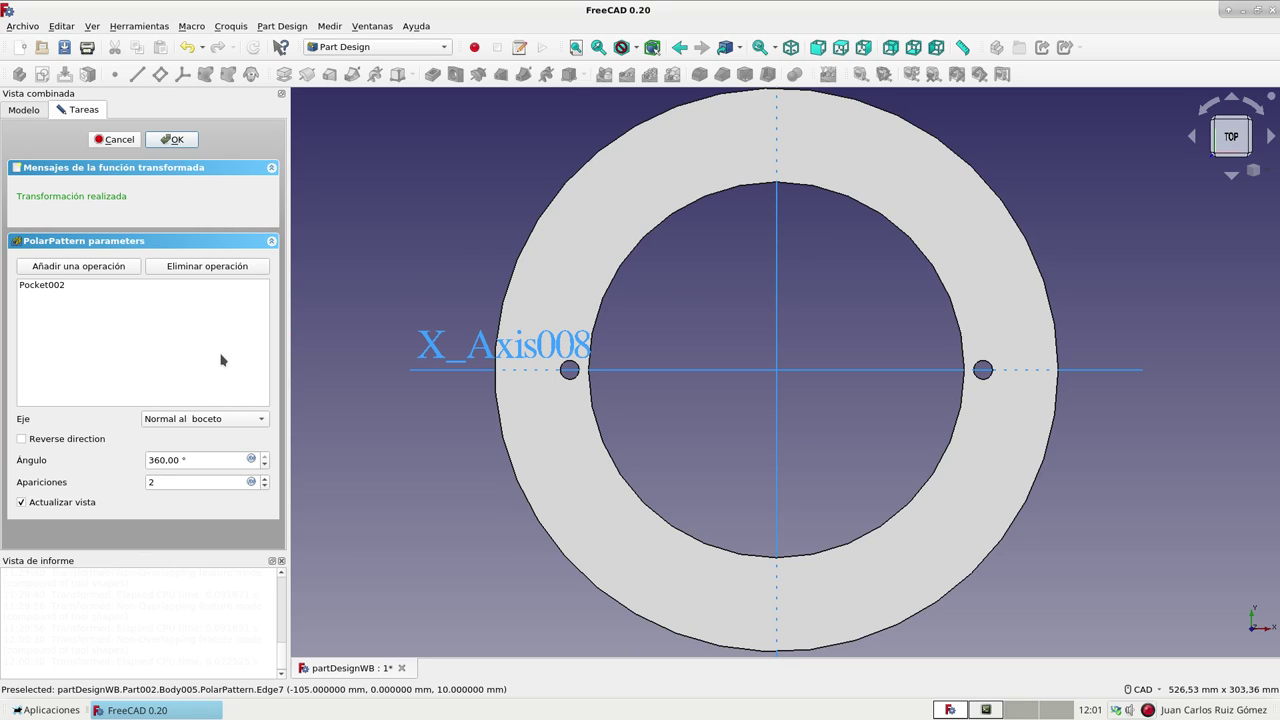
- Set the polar pattern to 4 occurrences (Apariciones) over a 90° angle and accept it
{"action": "left_click", "coordinate": [232, 482]}
{"action": "scroll", "coordinate": [232, 482], "scroll_direction": "up", "scroll_amount": 1}
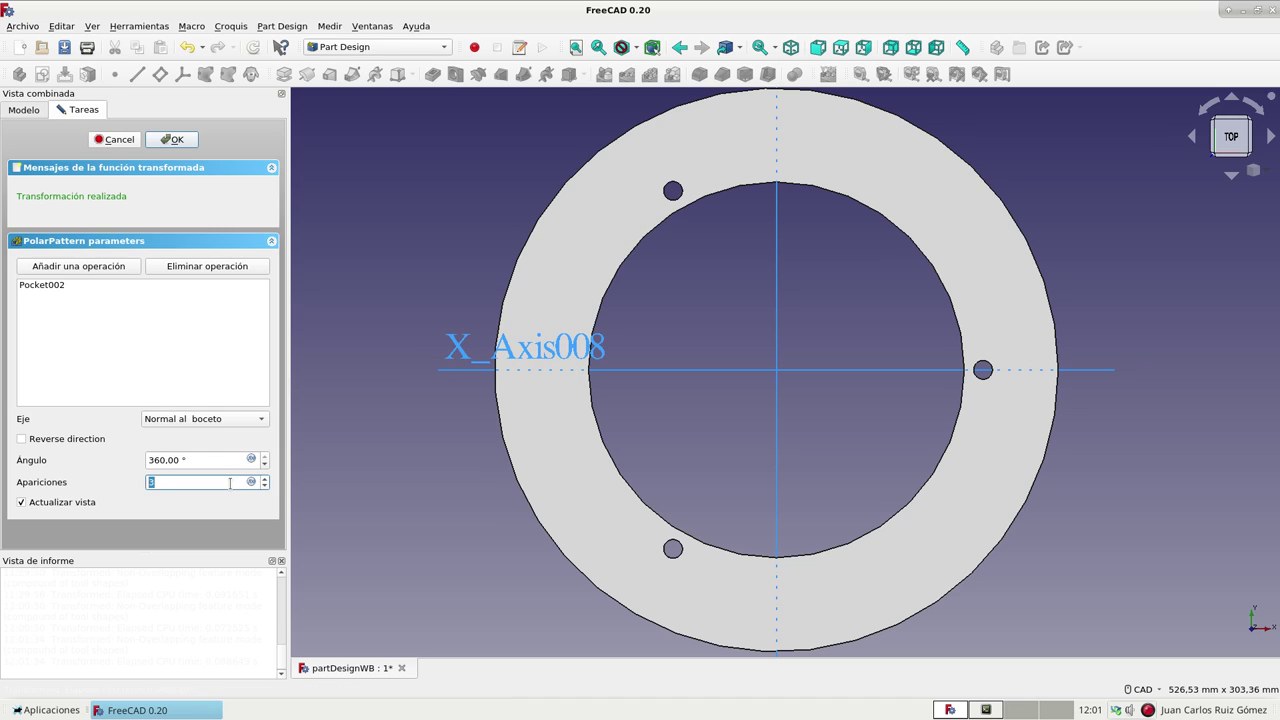
{"action": "scroll", "coordinate": [230, 483], "scroll_direction": "up", "scroll_amount": 1}
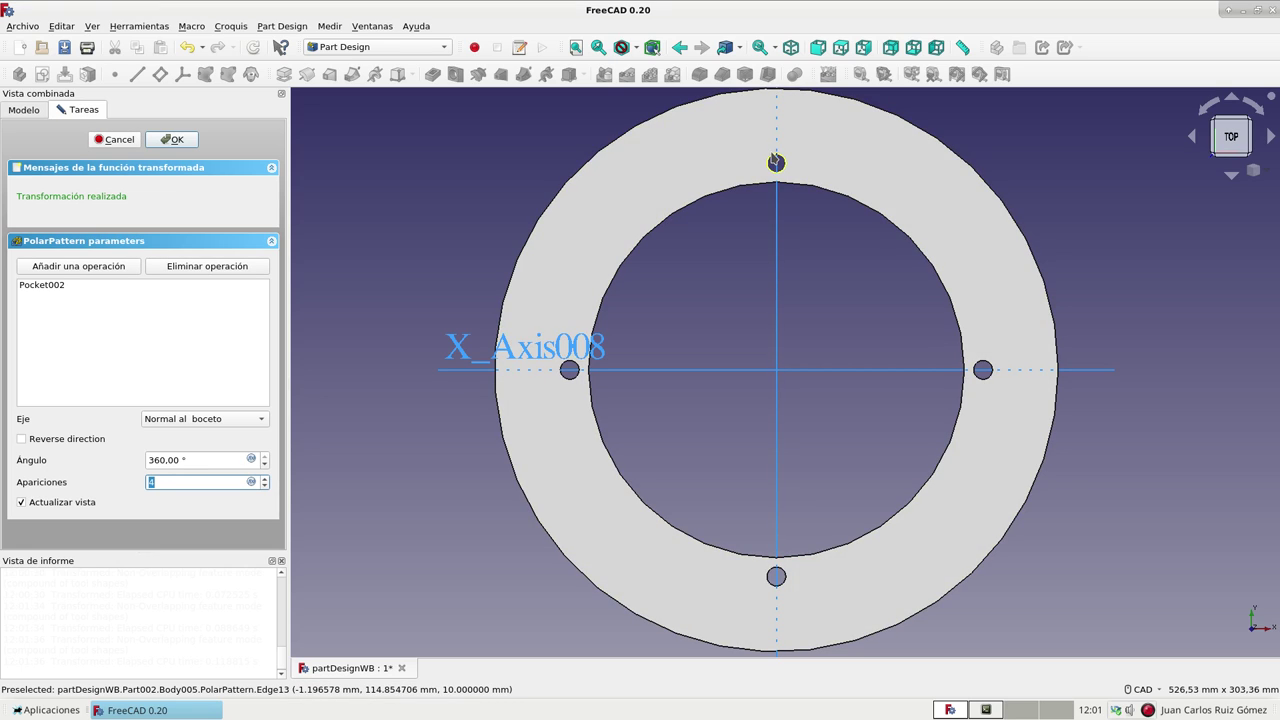
{"action": "left_click", "coordinate": [166, 459]}
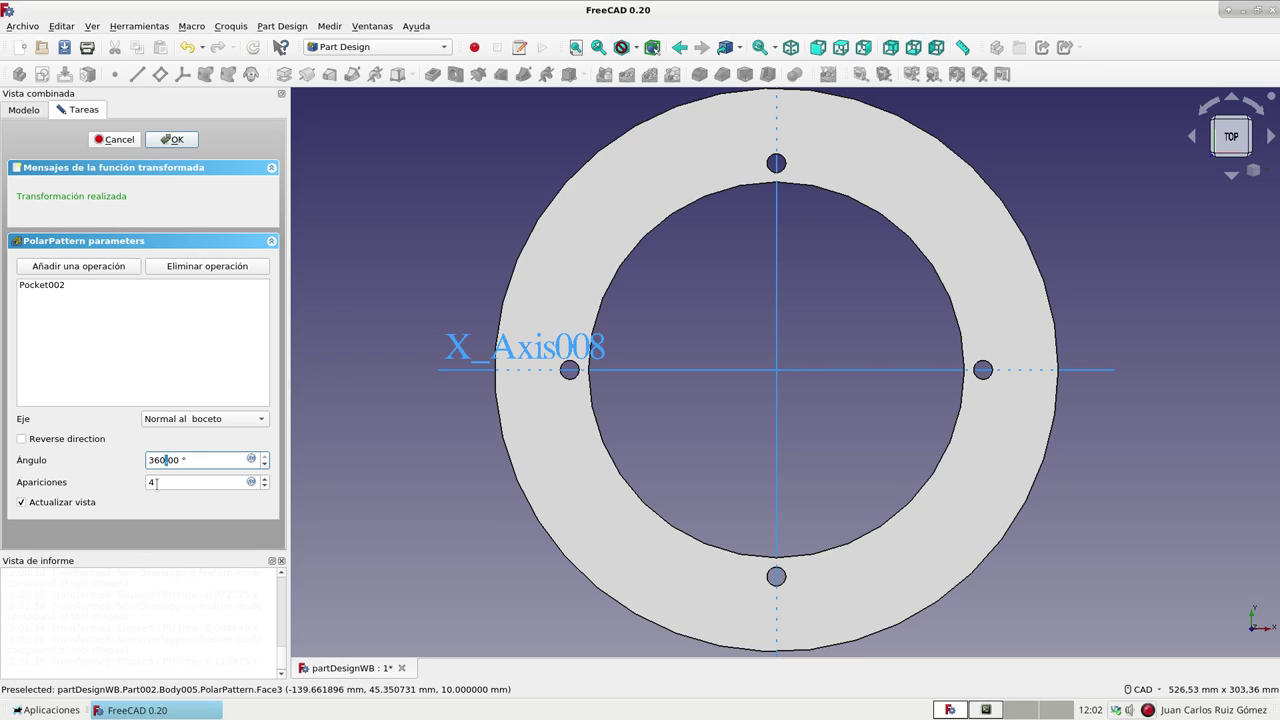
{"action": "left_click", "coordinate": [155, 482]}
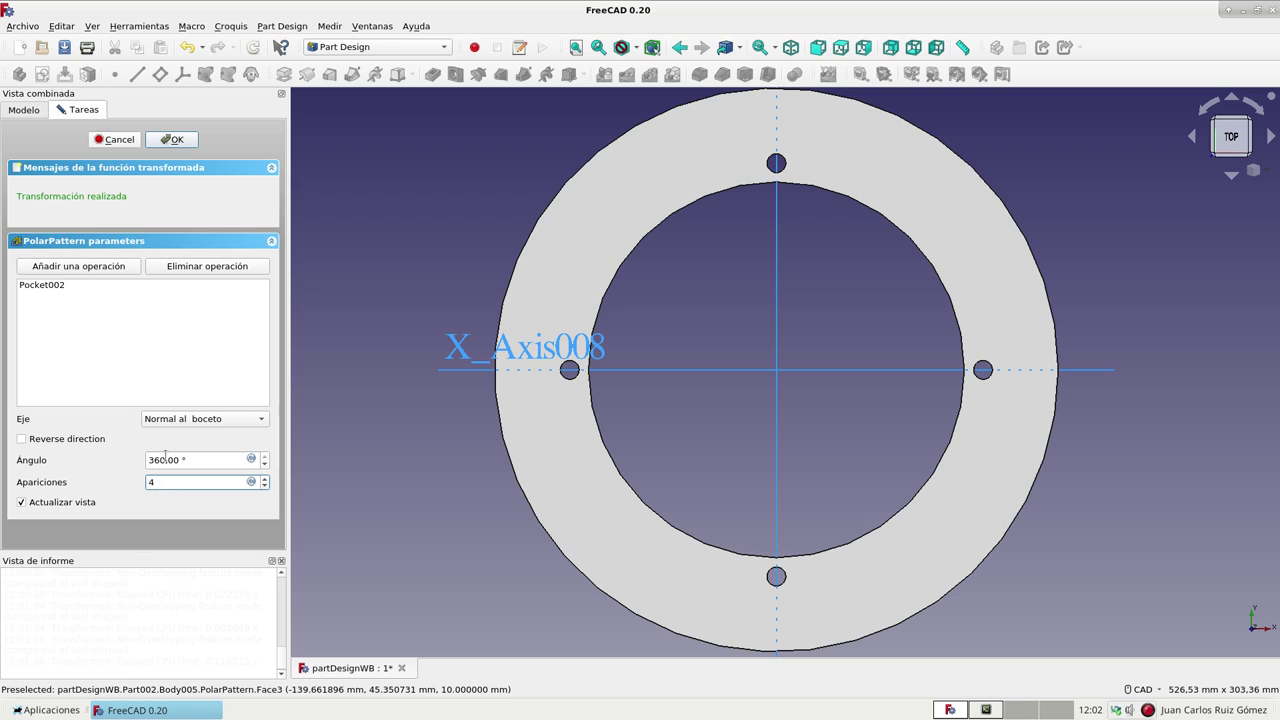
{"action": "double_click", "coordinate": [164, 459]}
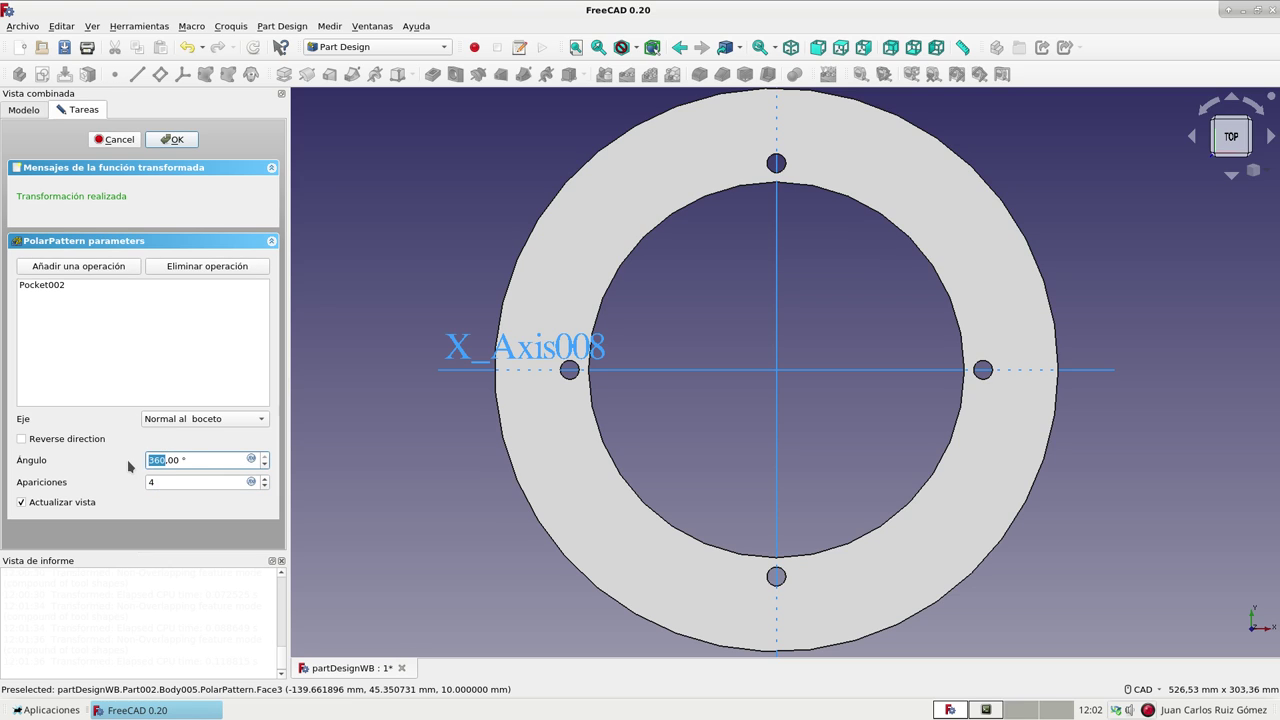
{"action": "type", "text": "90"}
{"action": "key", "text": "Return"}
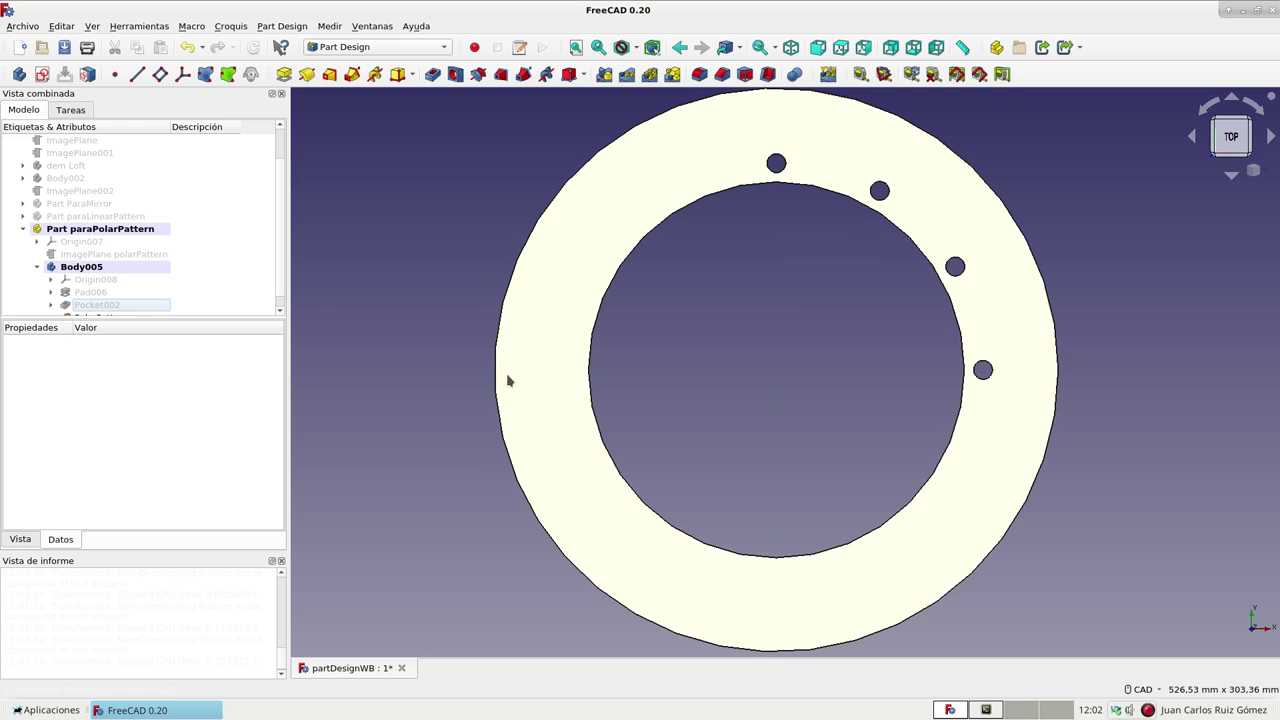